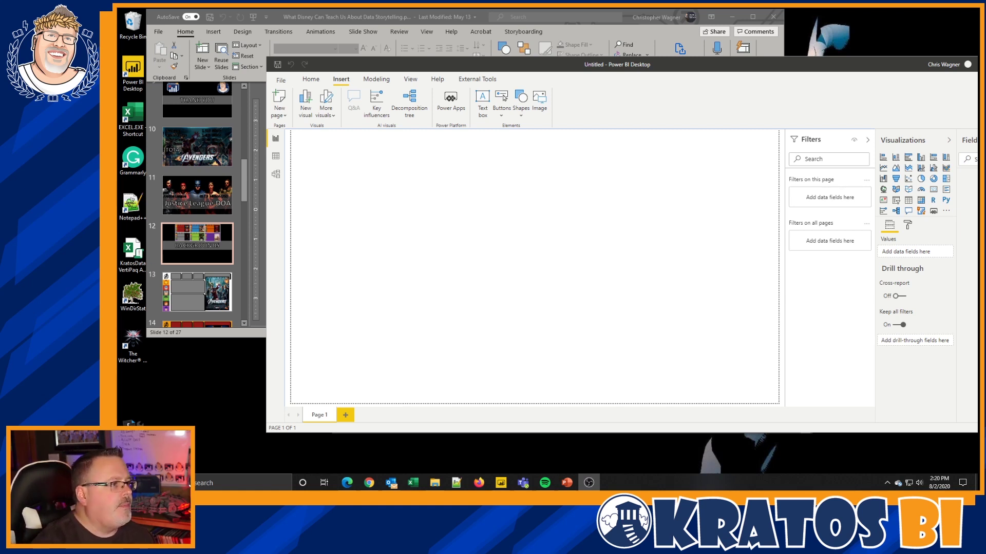
Preview Avengers layout slide 13 full screen, then maximize the PowerPoint window.
click(638, 32)
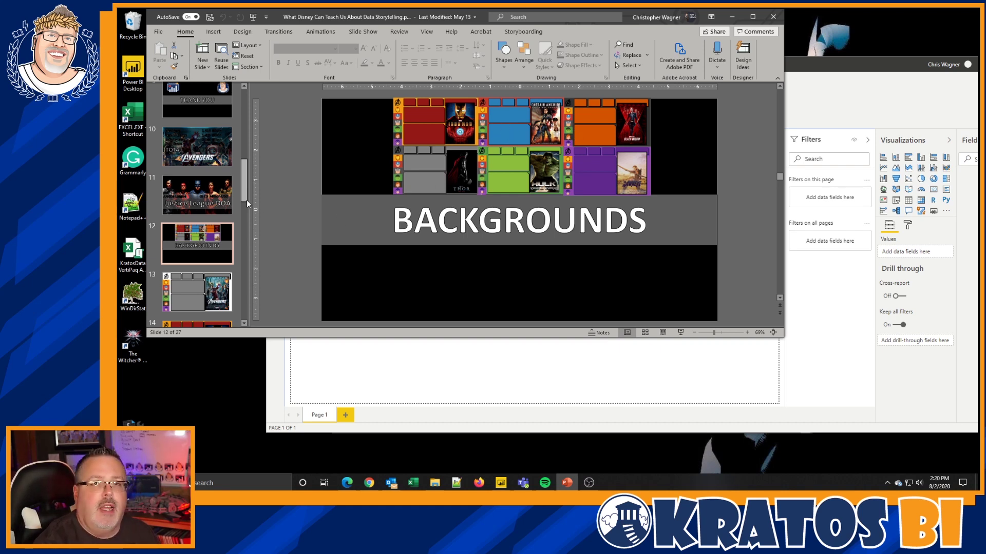
drag(245, 201, 245, 209)
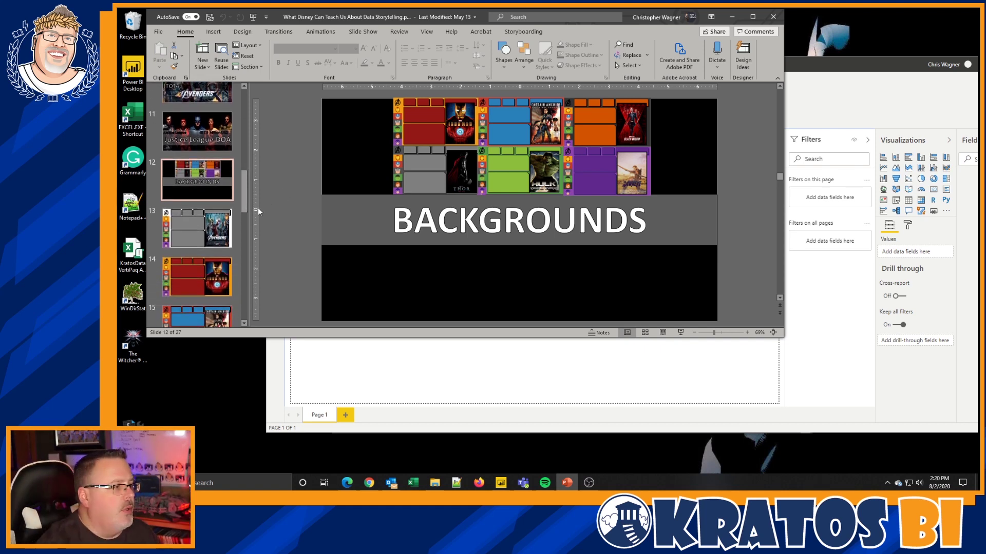
click(220, 237)
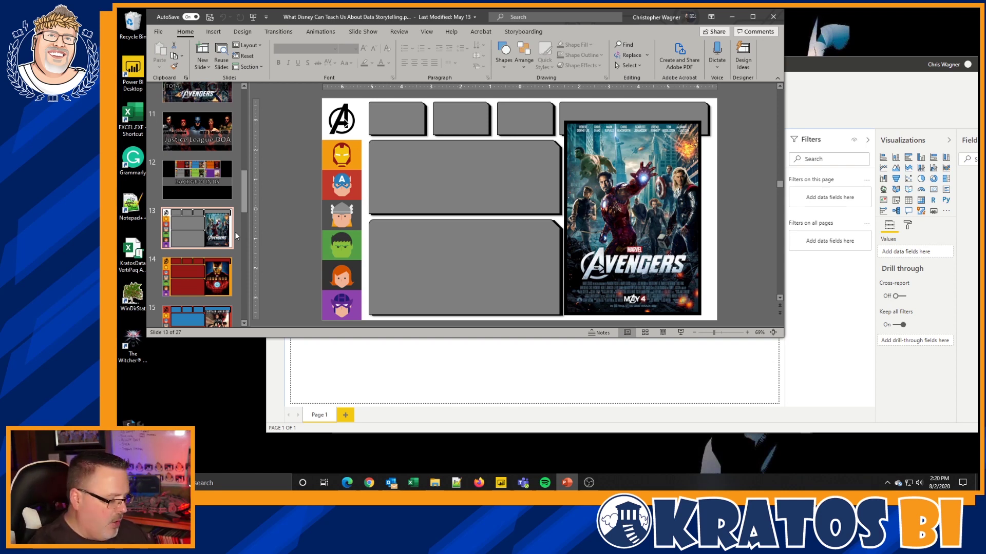
key(shift+F5)
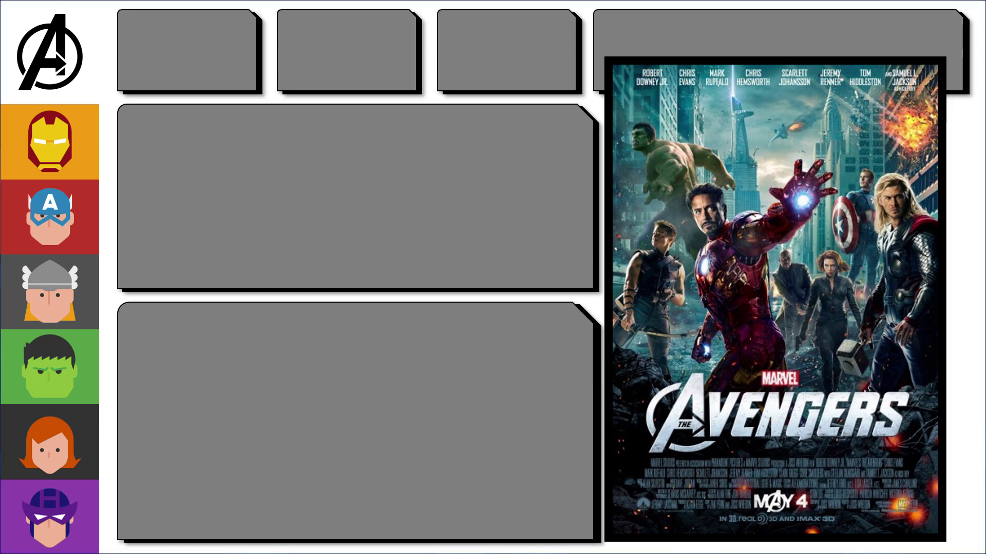
key(Escape)
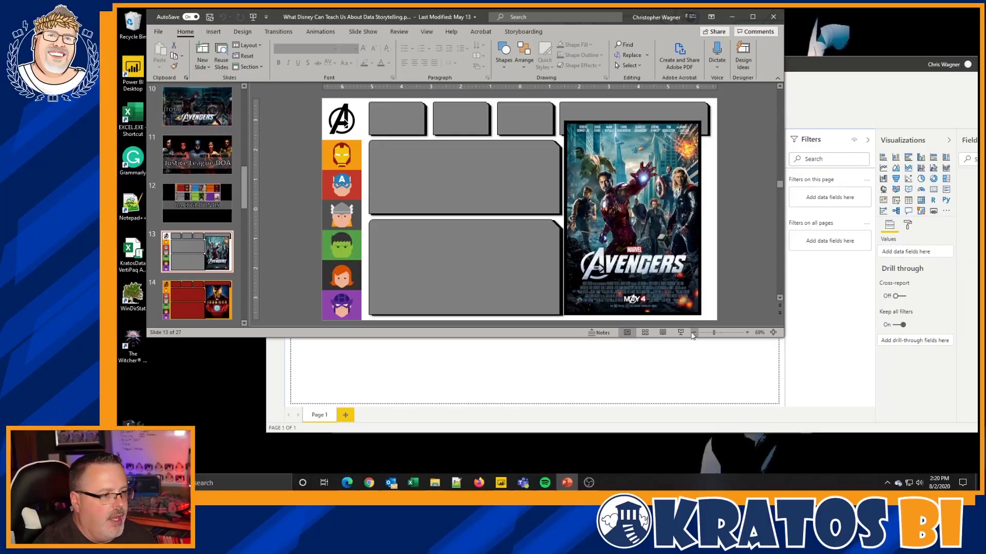
click(752, 16)
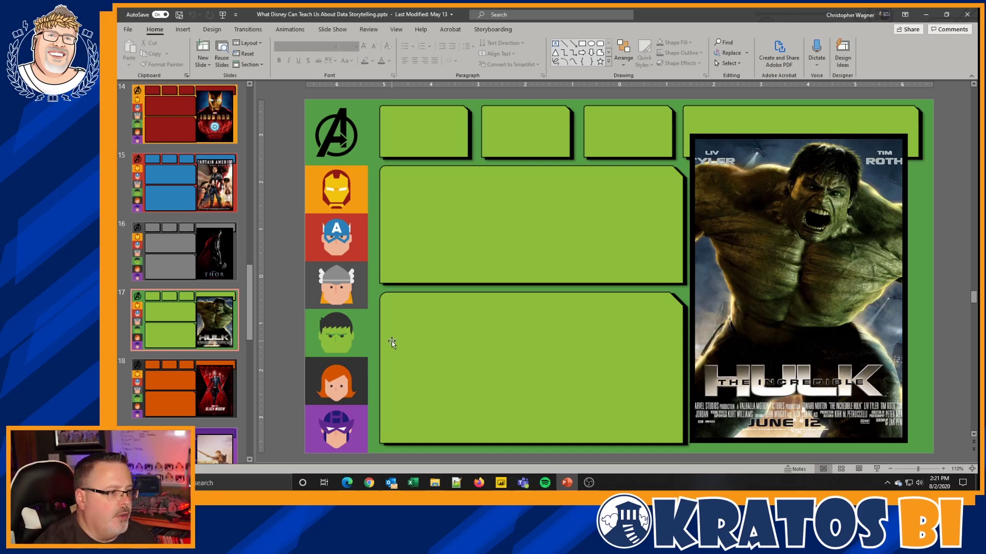
Flip forward to the Black Widow slide and back to the Avengers slide.
key(Page_Down)
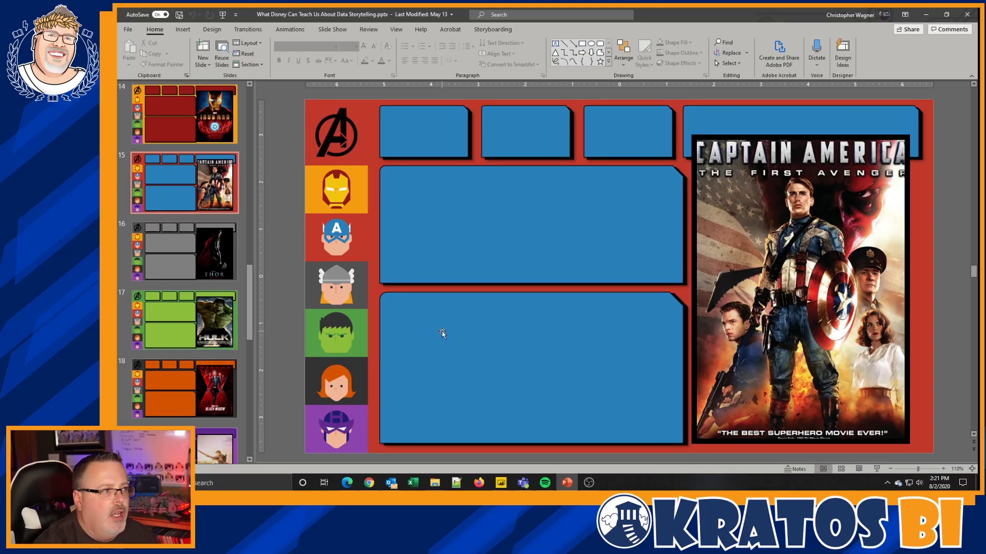
key(Page_Up)
key(Page_Up)
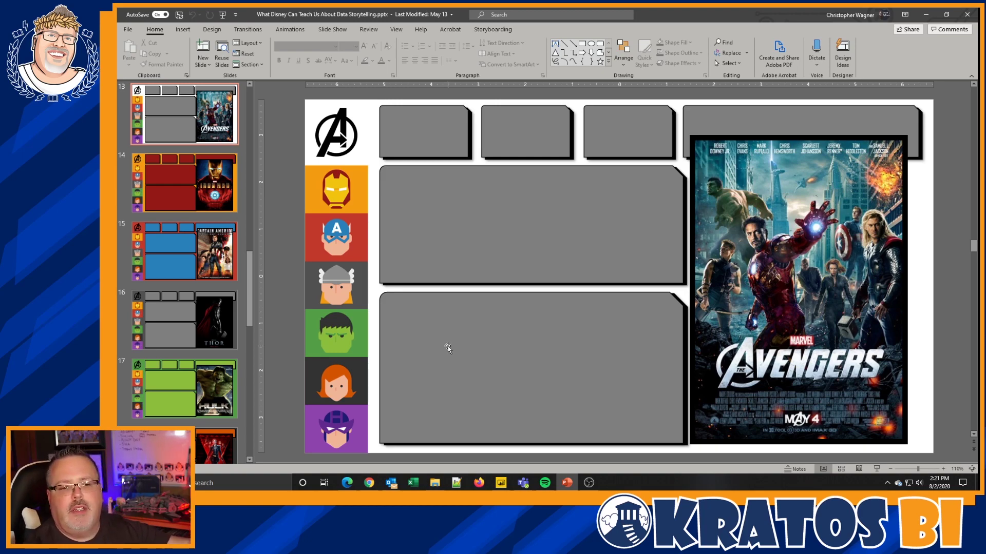
scroll(447, 346, down, 1)
scroll(447, 346, down, 1)
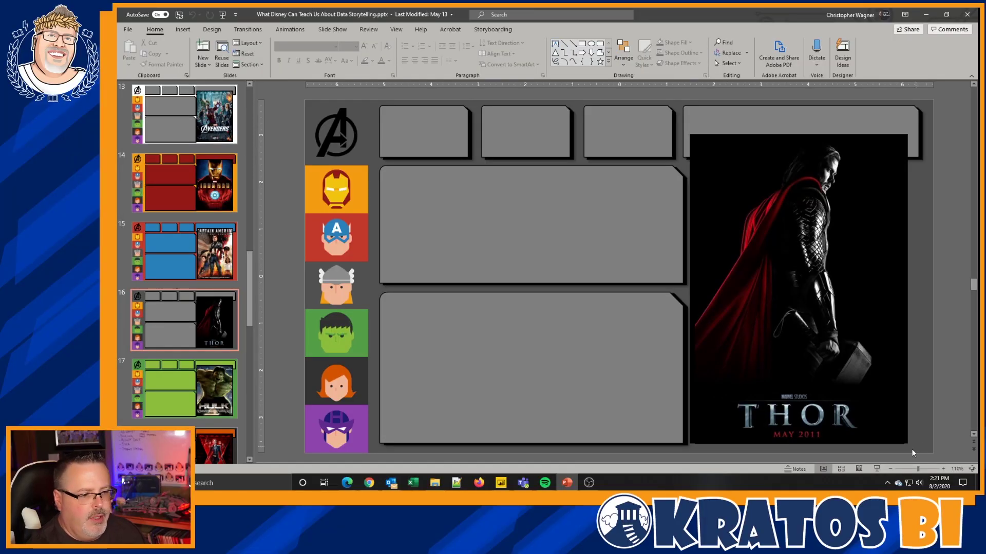
Snip the full-screen Thor slide as an image and open the Disney Stories backgrounds folder.
click(878, 469)
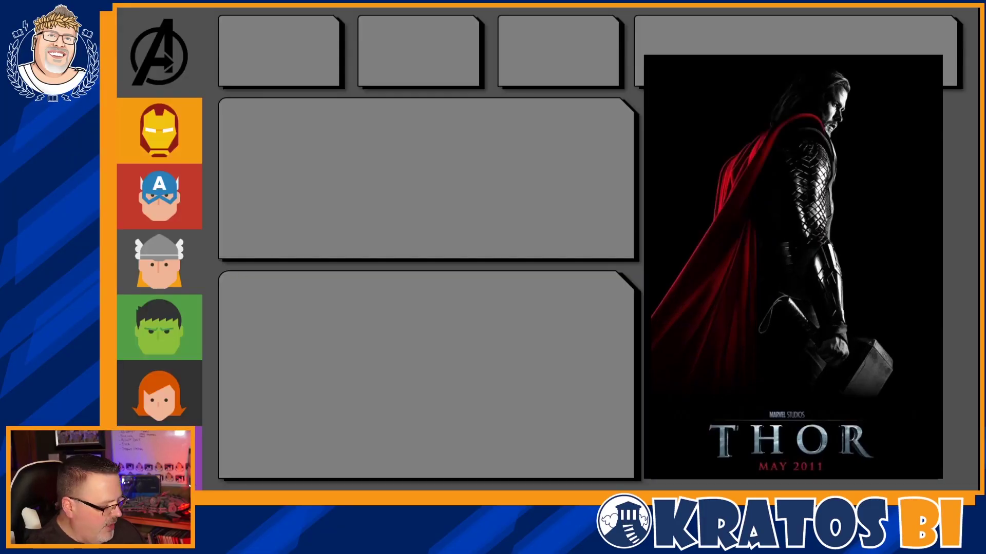
key(super+shift+s)
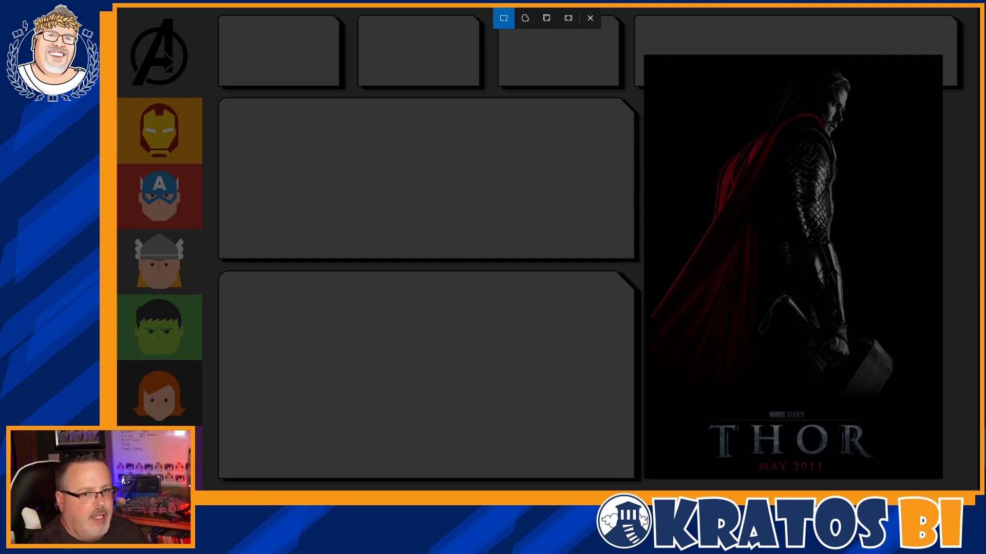
drag(116, 6, 978, 492)
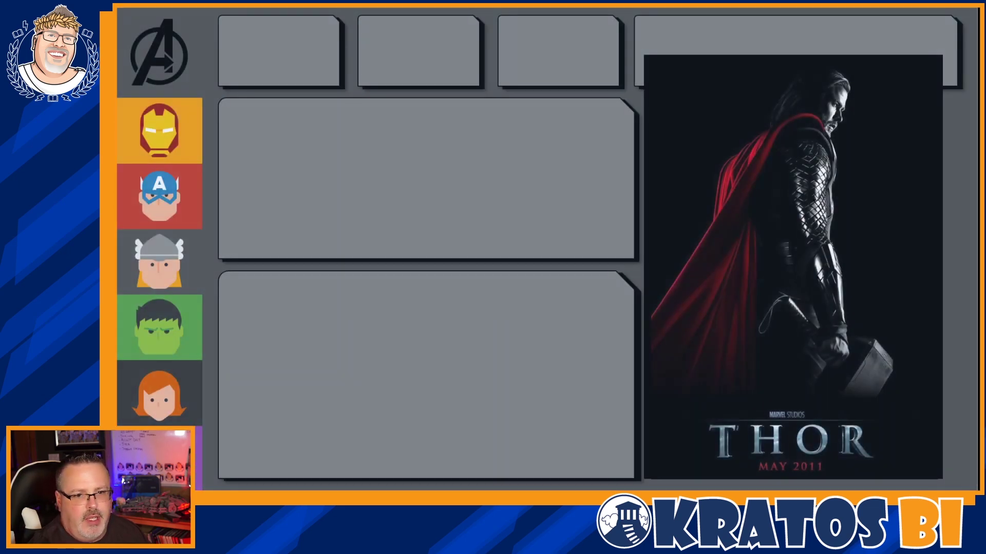
key(Escape)
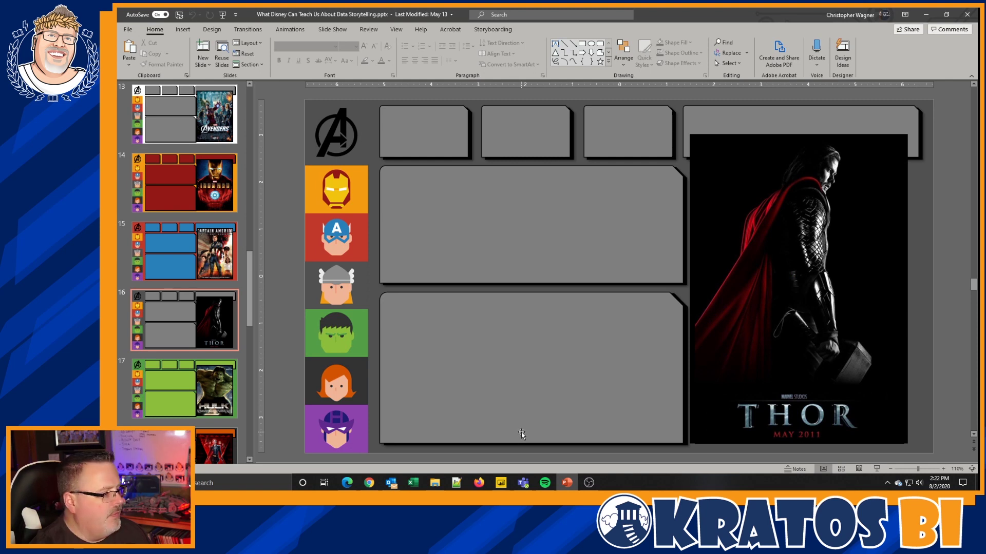
click(436, 483)
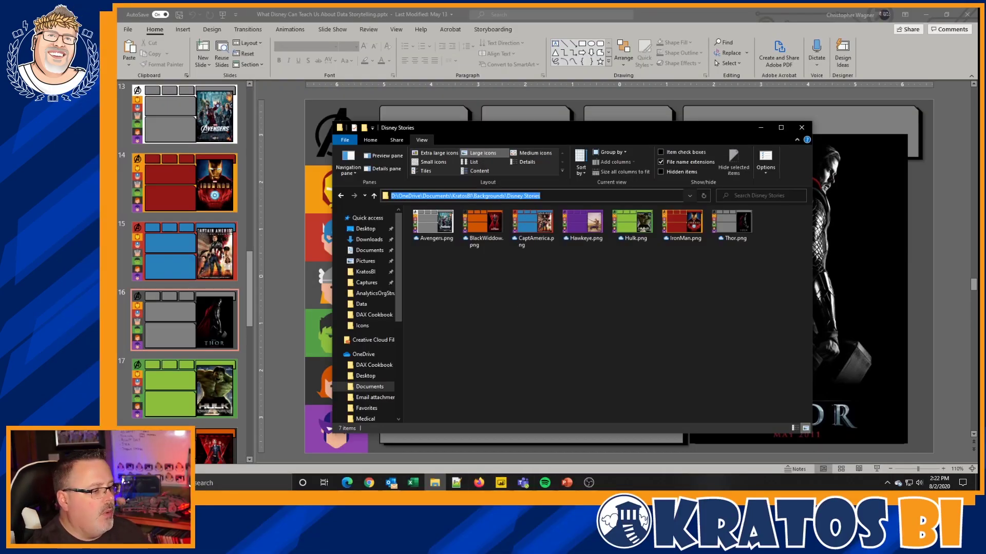
Switch to Power BI, glance at the finished Disney Stories report, and reposition the blank report.
click(501, 483)
click(539, 447)
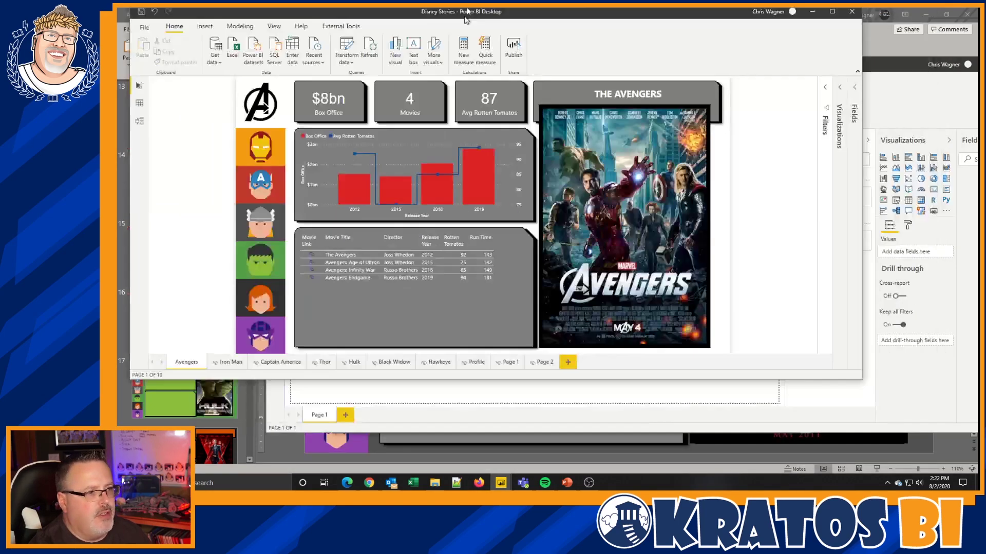
drag(493, 61, 531, 75)
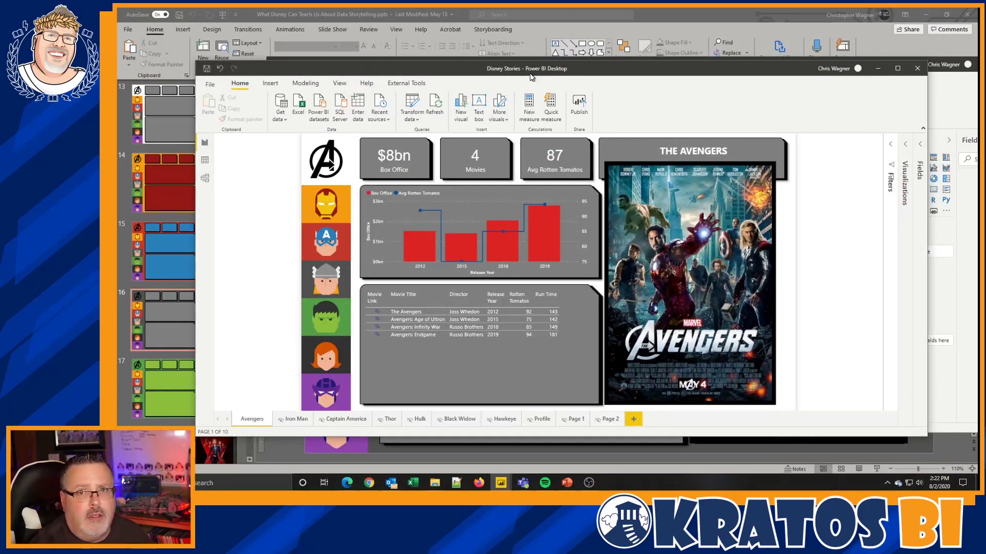
drag(531, 71, 982, 71)
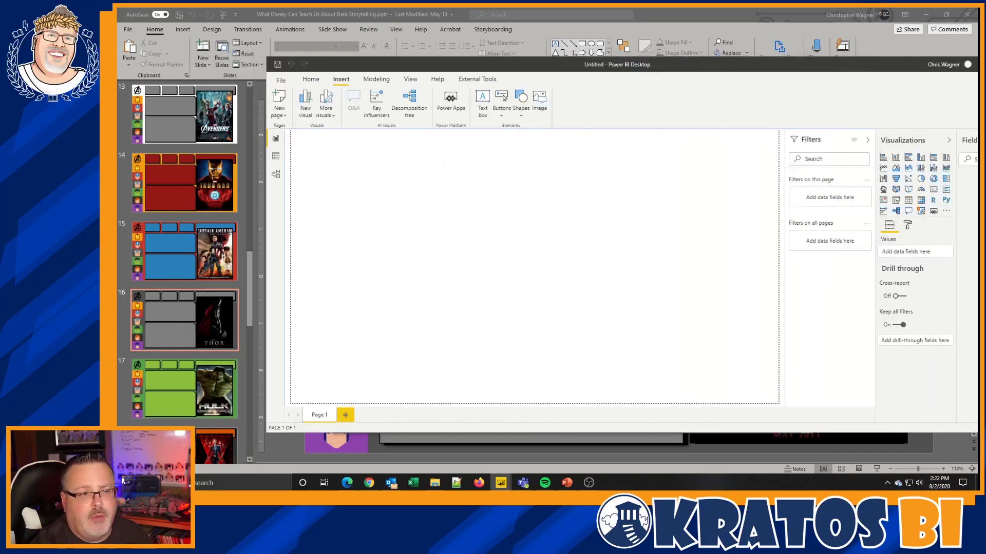
drag(699, 63, 616, 94)
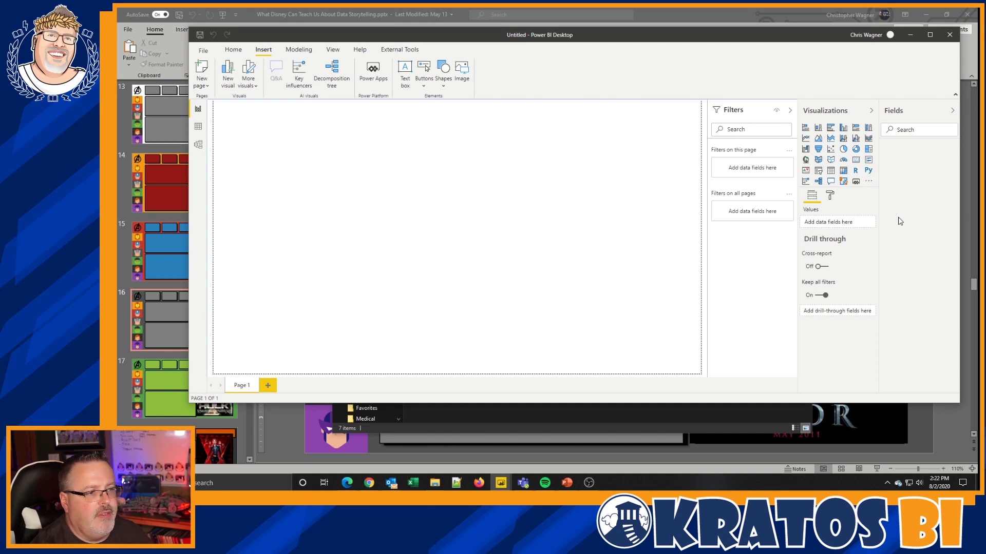
Load Avengers.png from the pasted Disney Stories folder path as the Page background image.
click(830, 197)
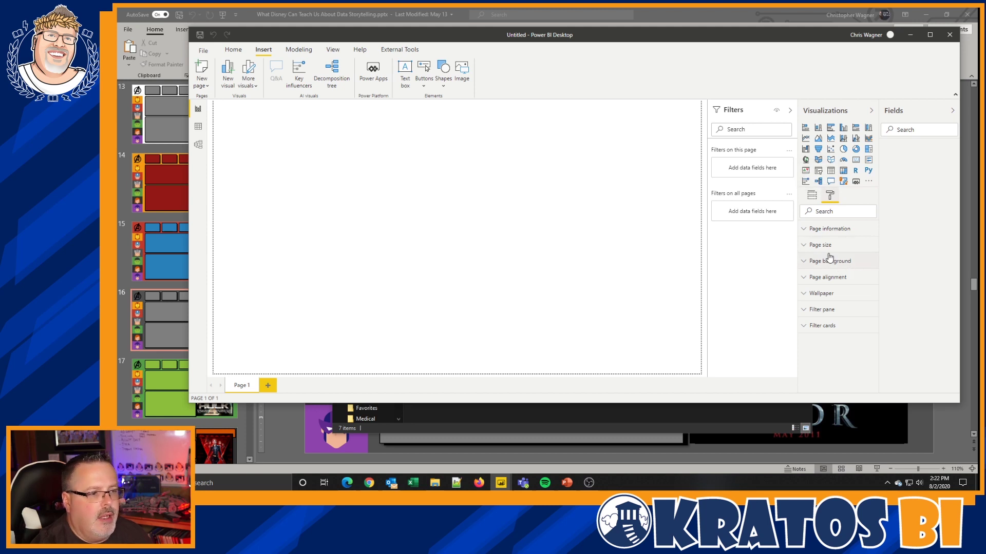
click(830, 264)
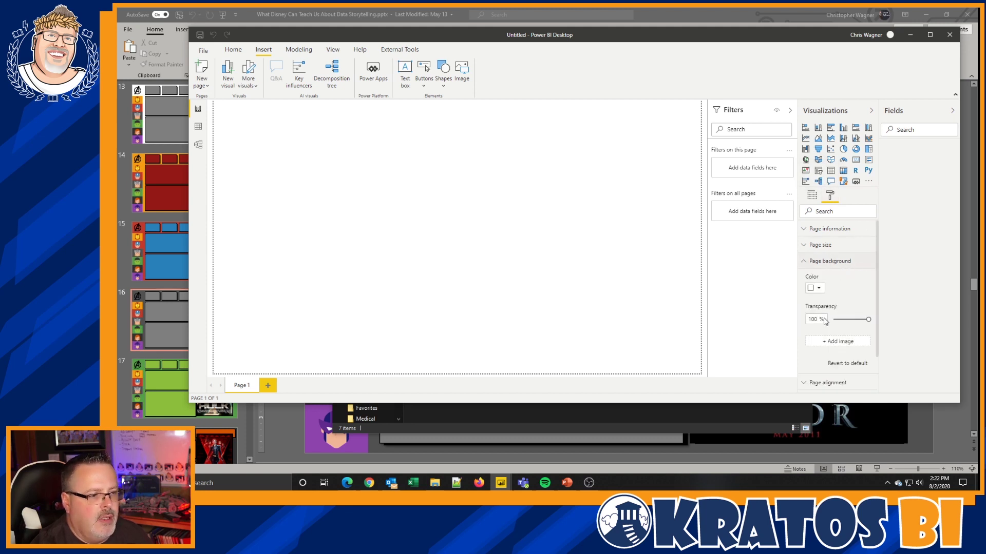
click(836, 341)
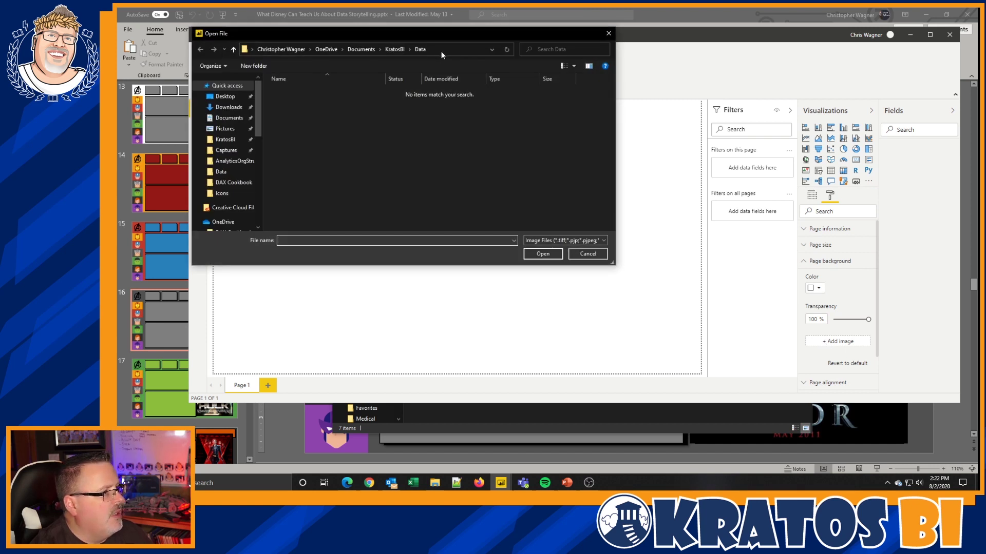
click(441, 51)
text(D:\OneDrive\Documents\KratosBI\Backgrounds\Disney Stories)
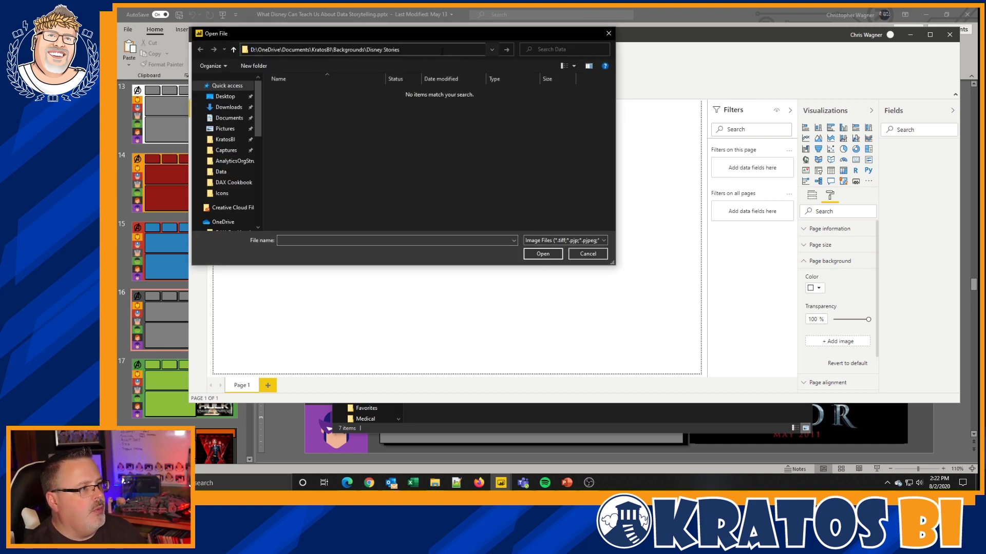
key(Return)
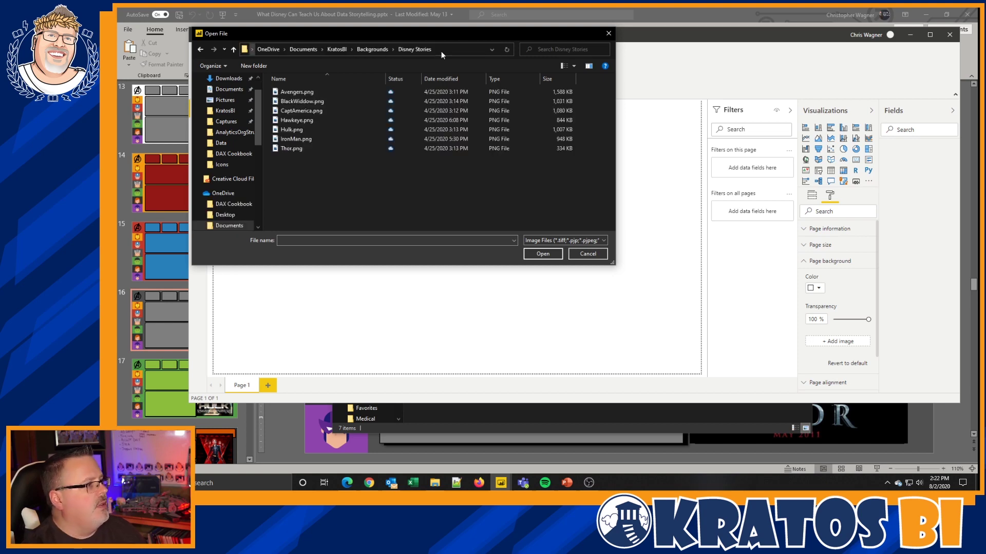
click(296, 91)
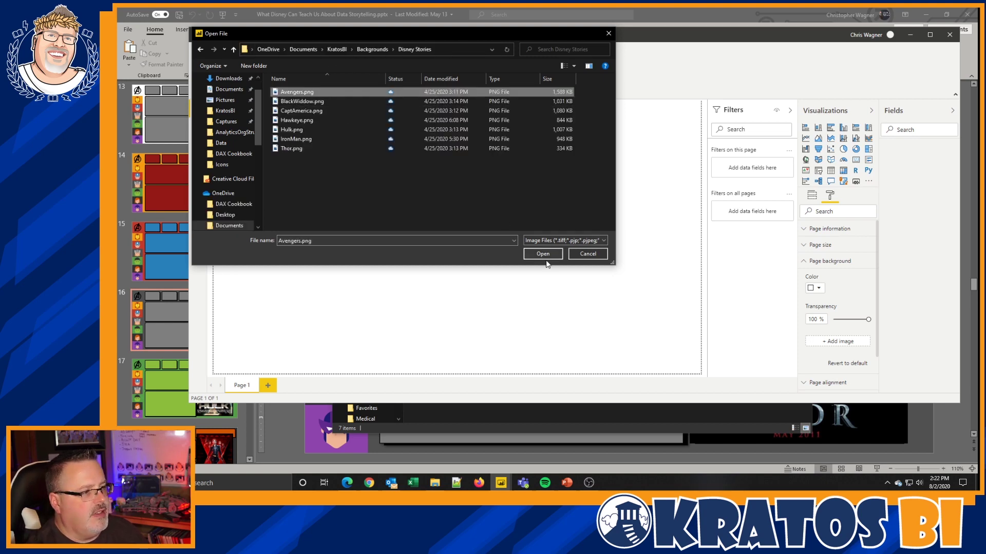
click(543, 254)
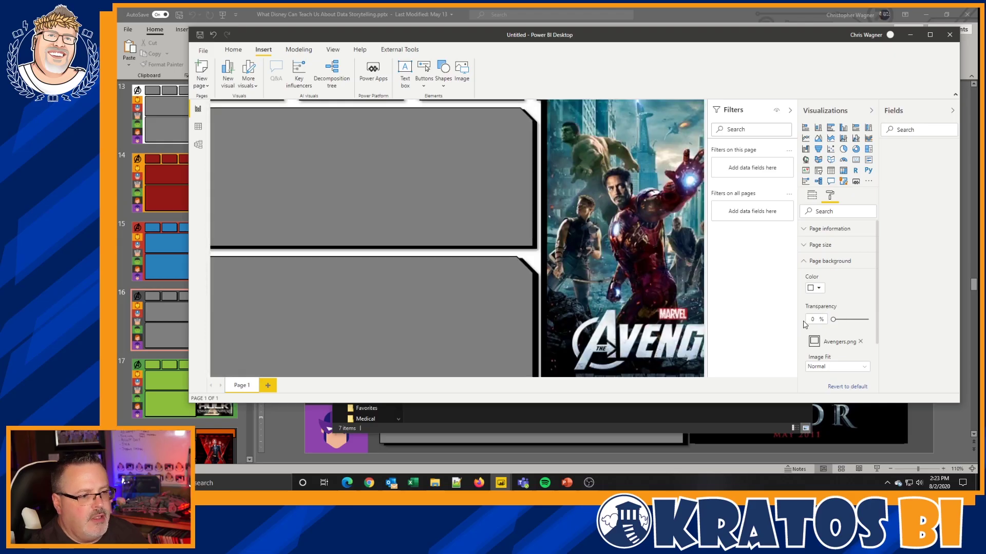
Set the Avengers background Image Fit to Fit, then add Page 2 and begin choosing its background.
click(824, 368)
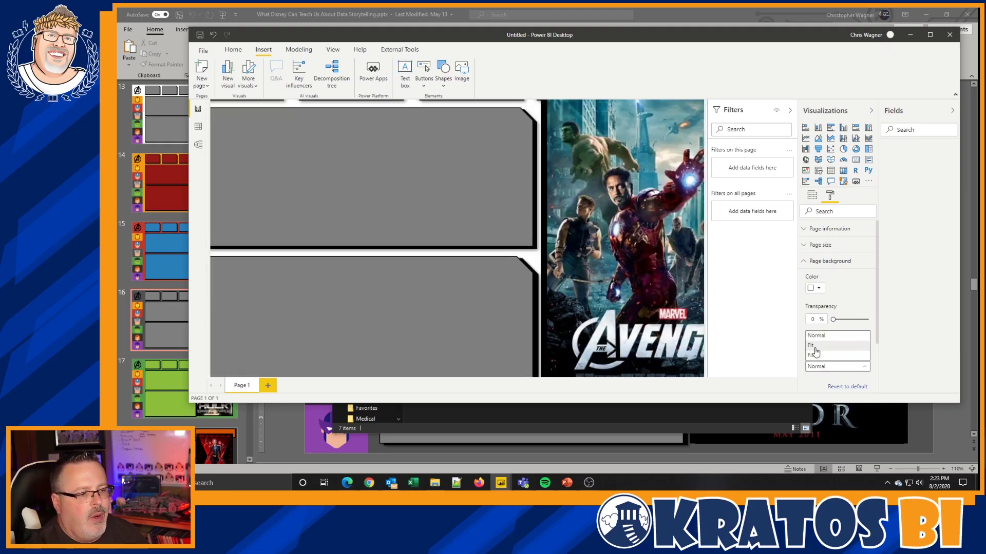
click(816, 354)
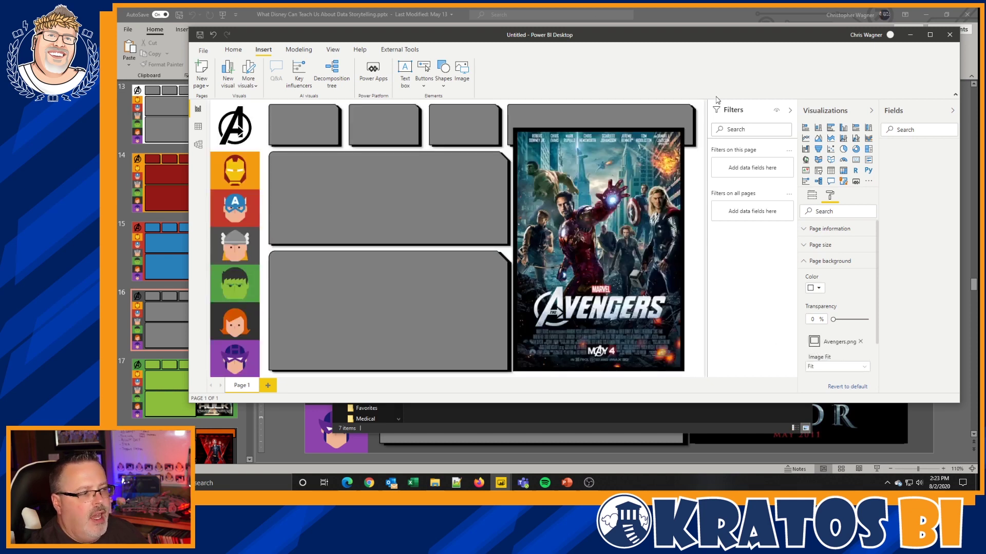
click(269, 386)
click(840, 341)
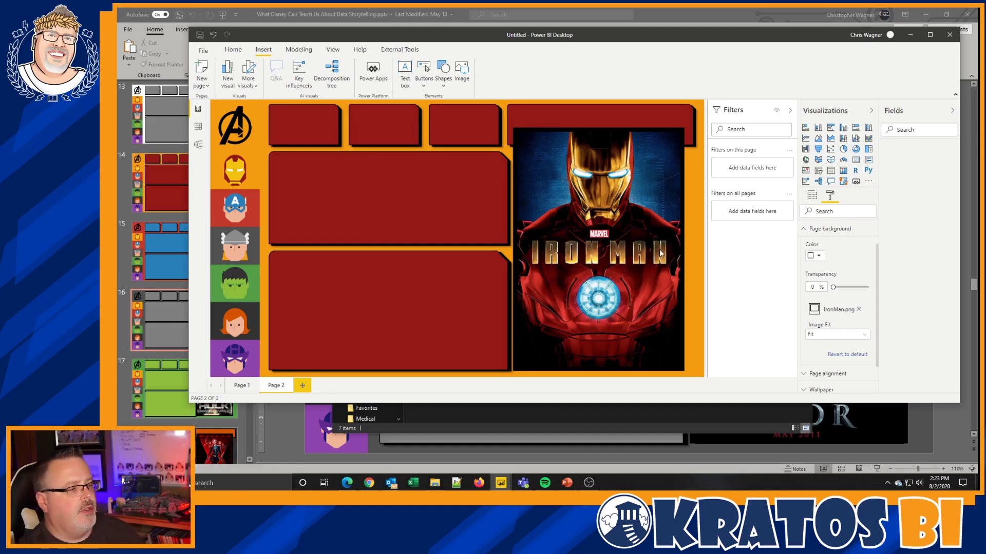
Rename Page 2 to 'Iron Man', cancel the delete-page prompt, and return to the Avengers page.
click(242, 385)
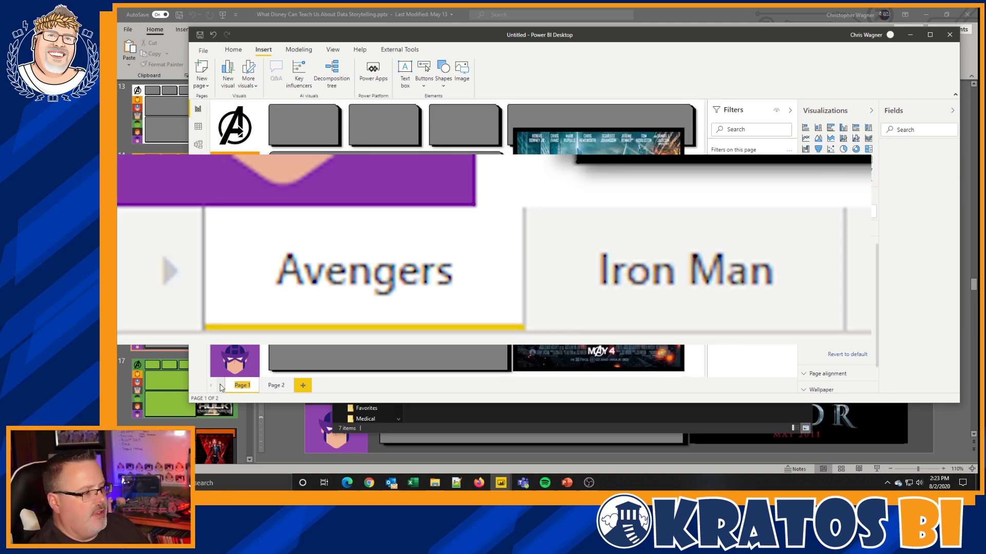
text(Aven)
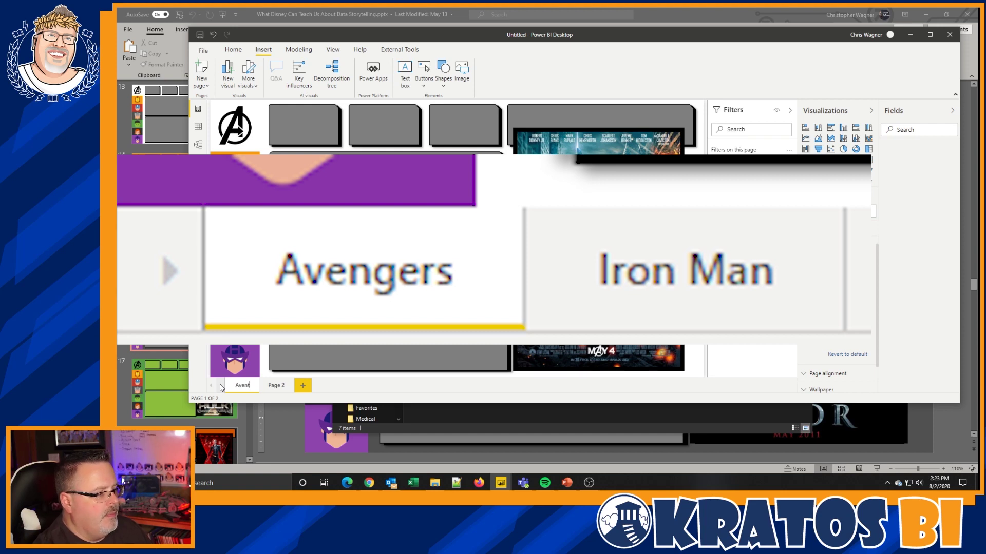
text(gers)
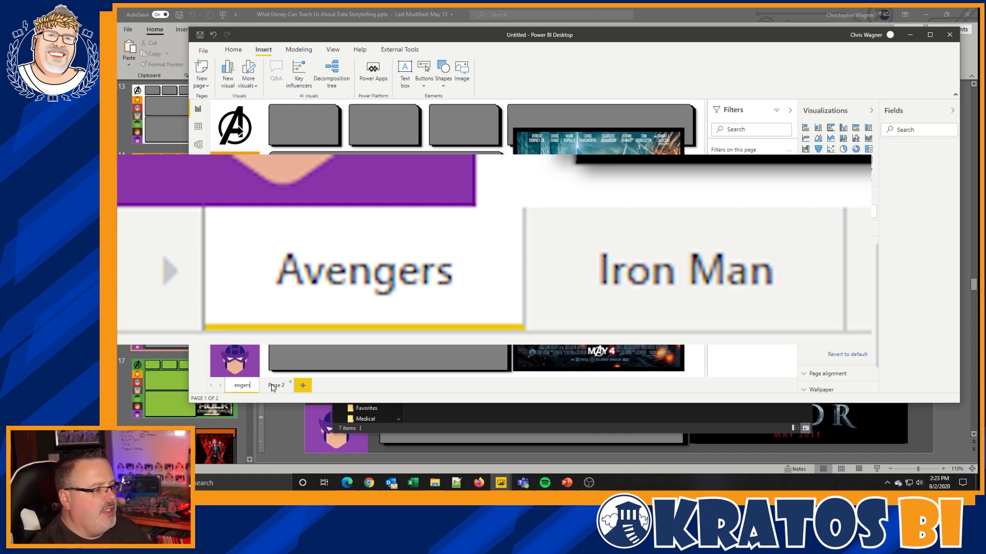
double_click(276, 385)
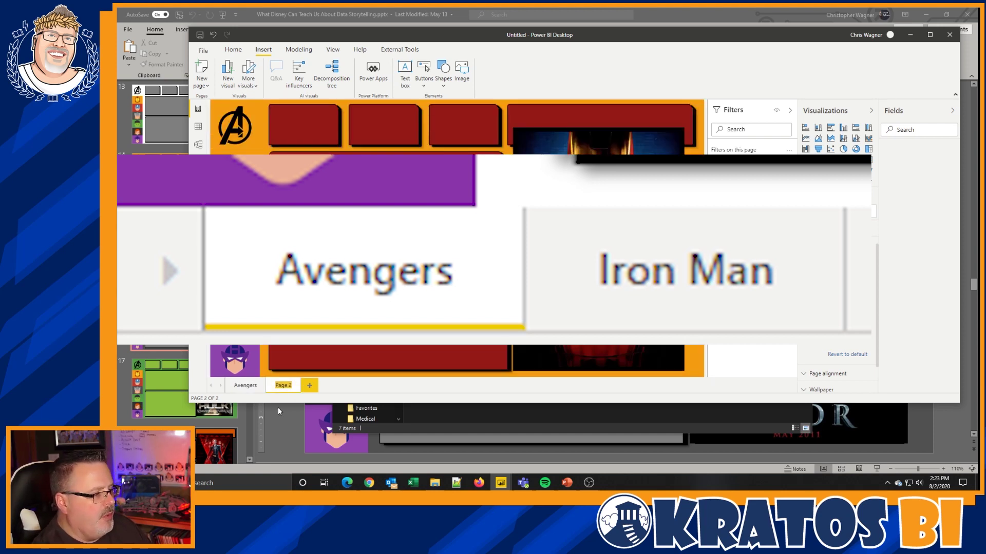
text(Iron)
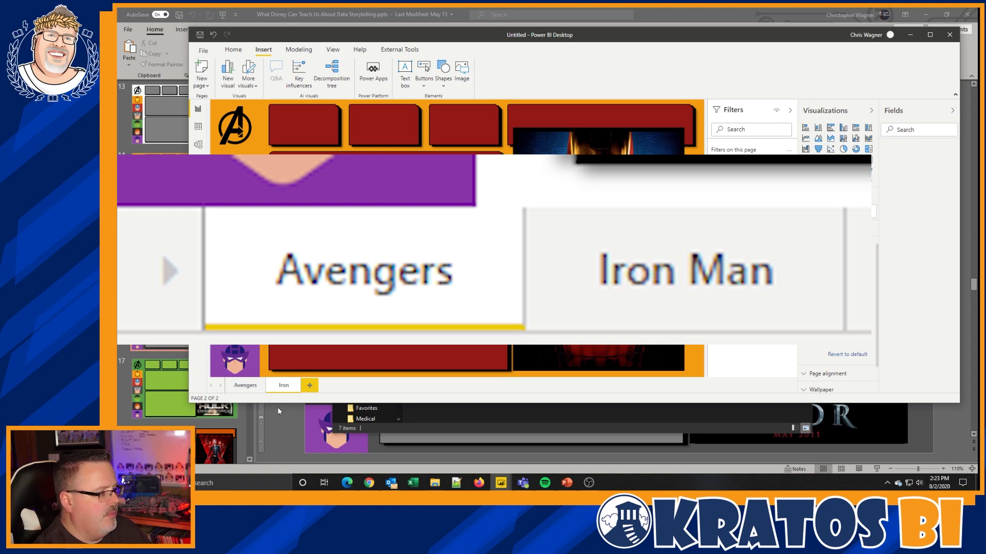
key(Return)
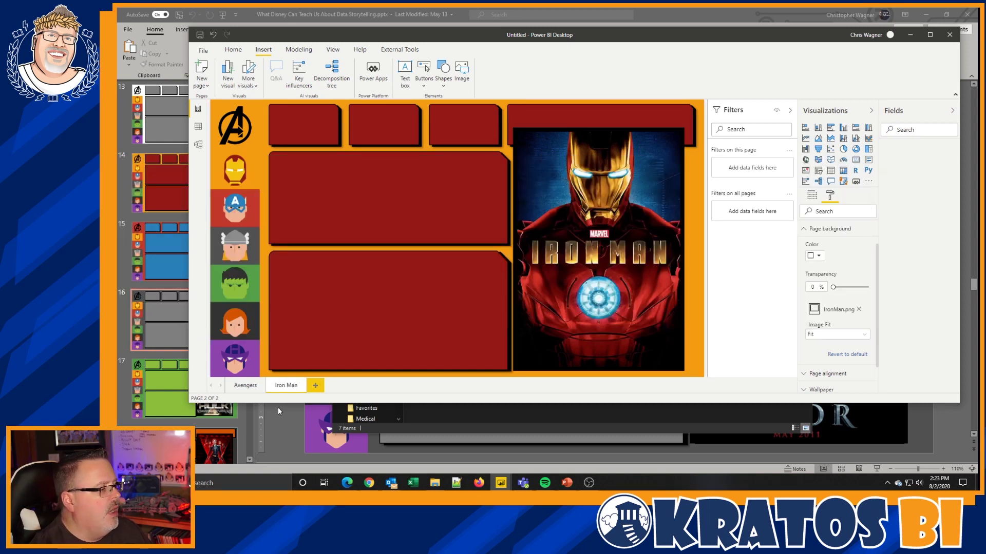
click(262, 384)
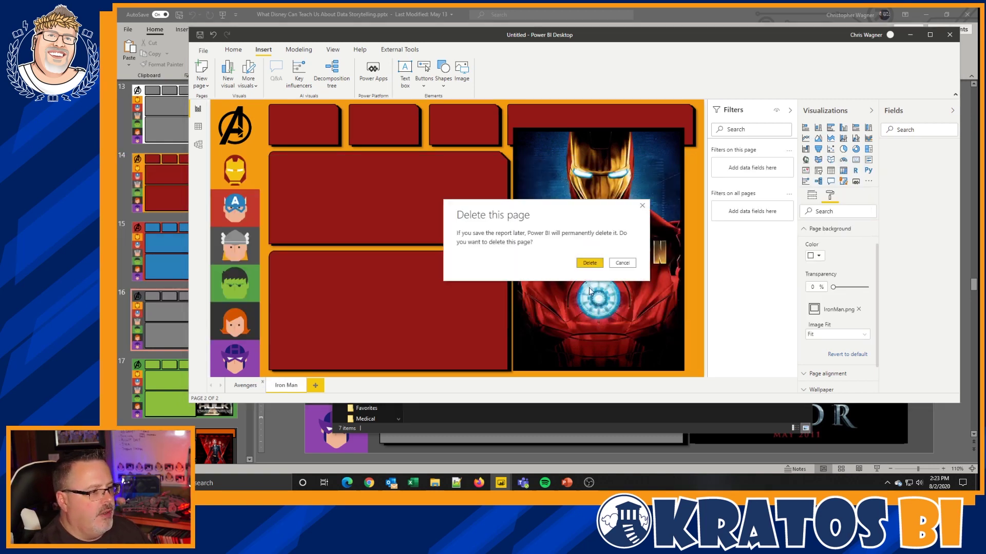
click(622, 263)
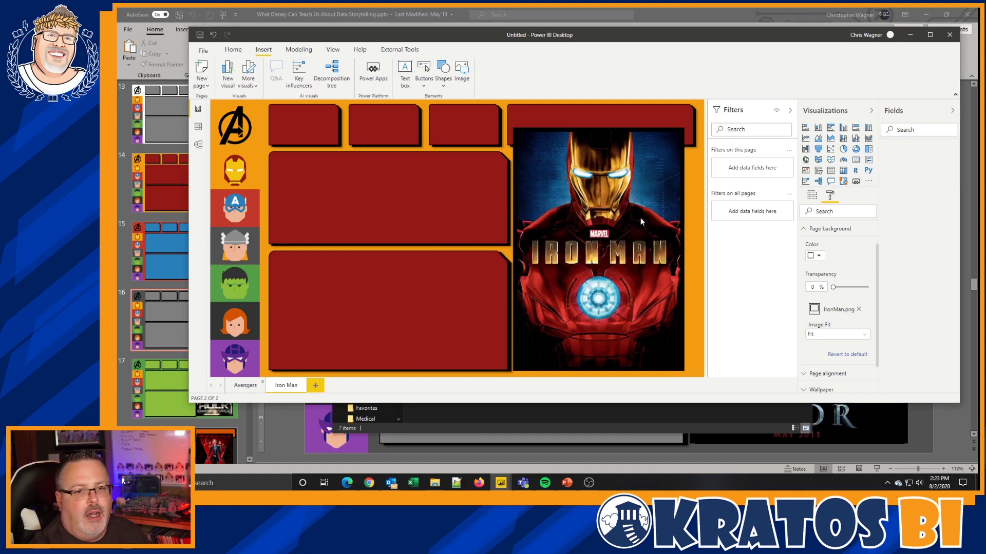
click(244, 385)
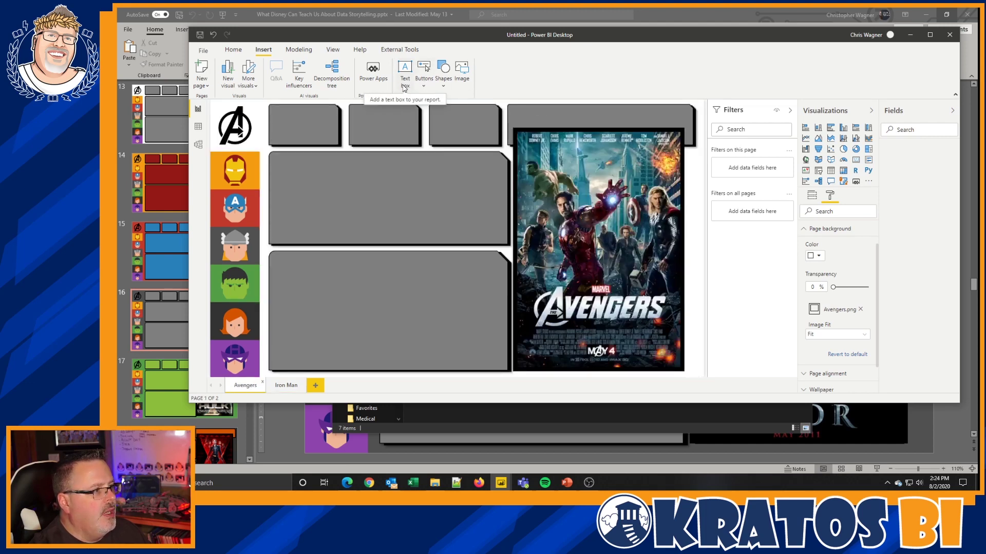
Insert a blank button and size it over the Avengers logo.
click(428, 87)
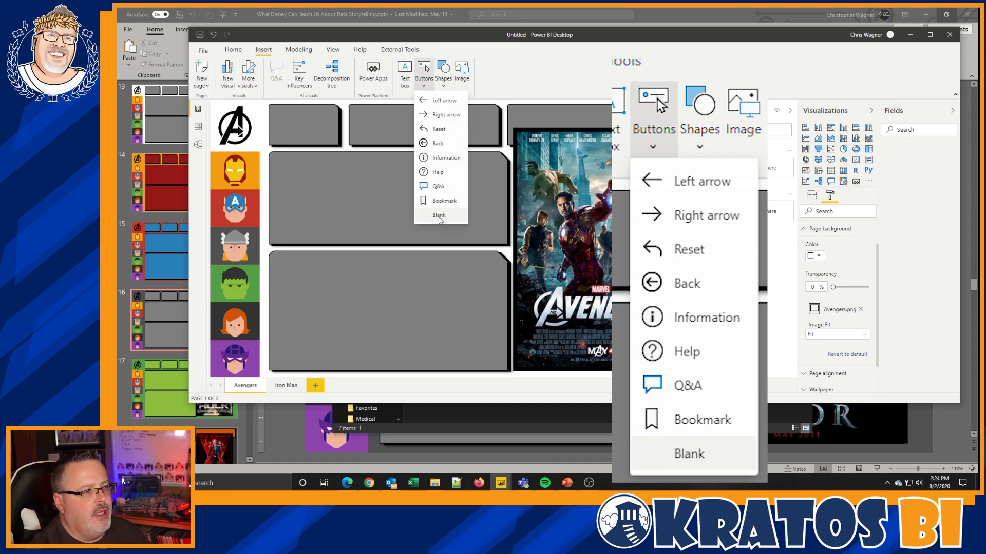
click(439, 216)
mouse_move(235, 127)
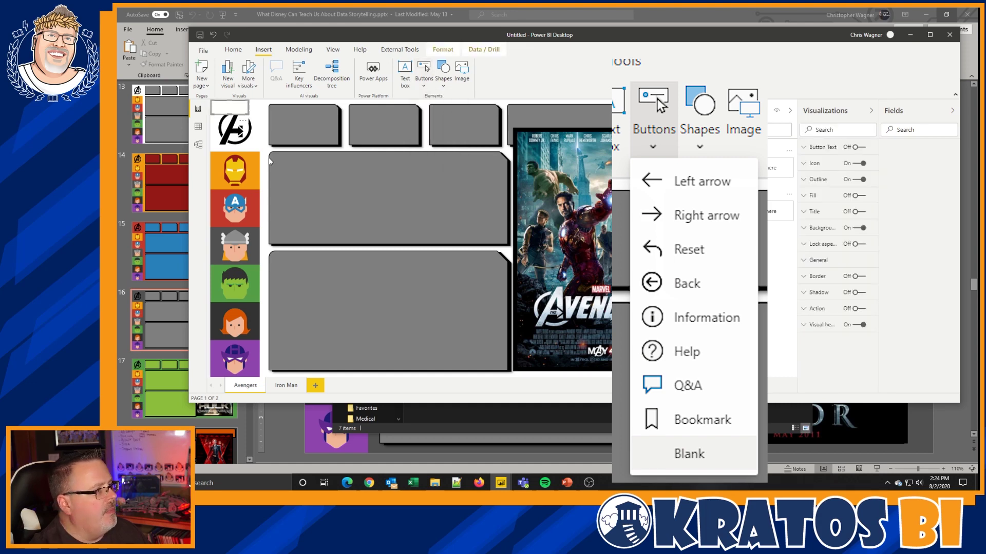
drag(252, 123, 260, 154)
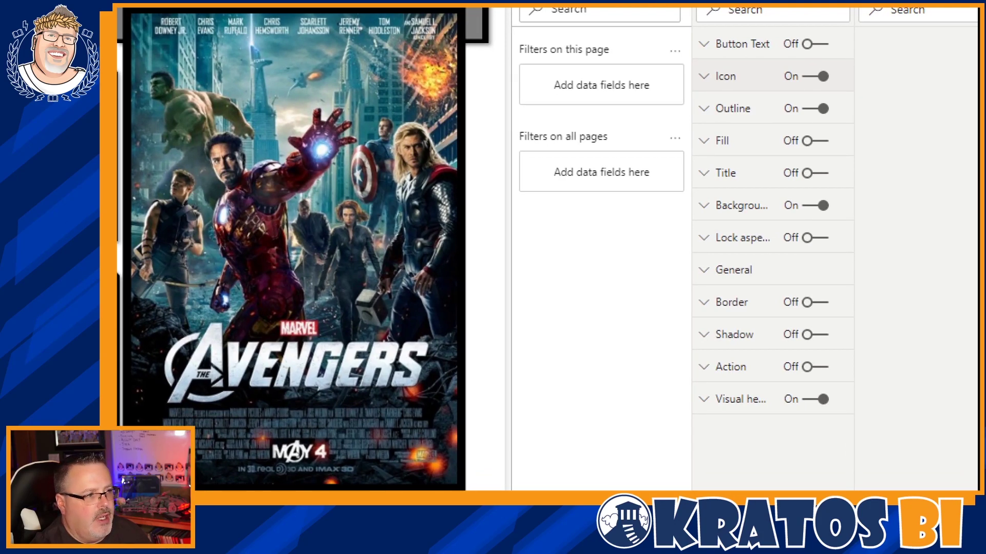
drag(420, 197, 459, 218)
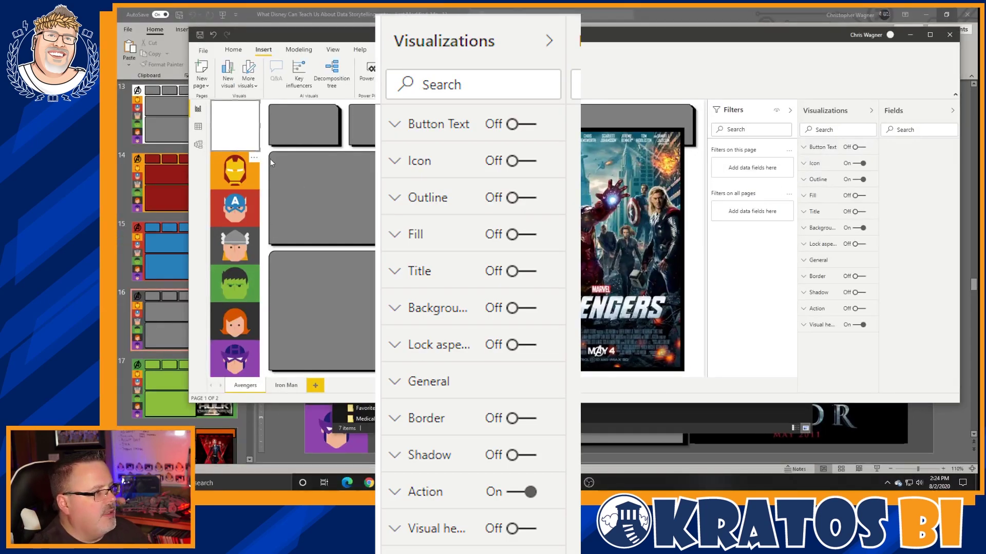
Turn off the button's Icon, Outline, Background and Visual header, and turn Action on.
click(854, 166)
click(856, 180)
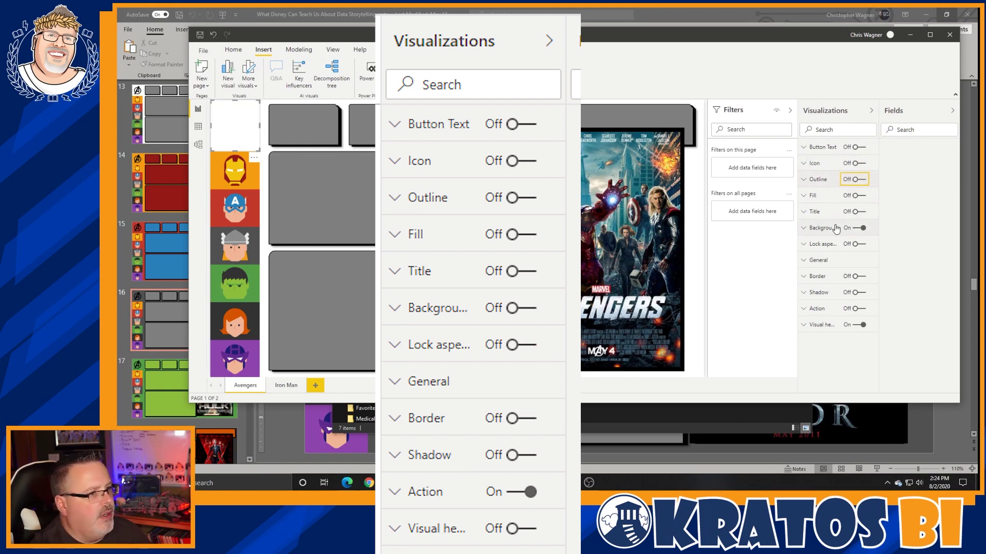
click(855, 229)
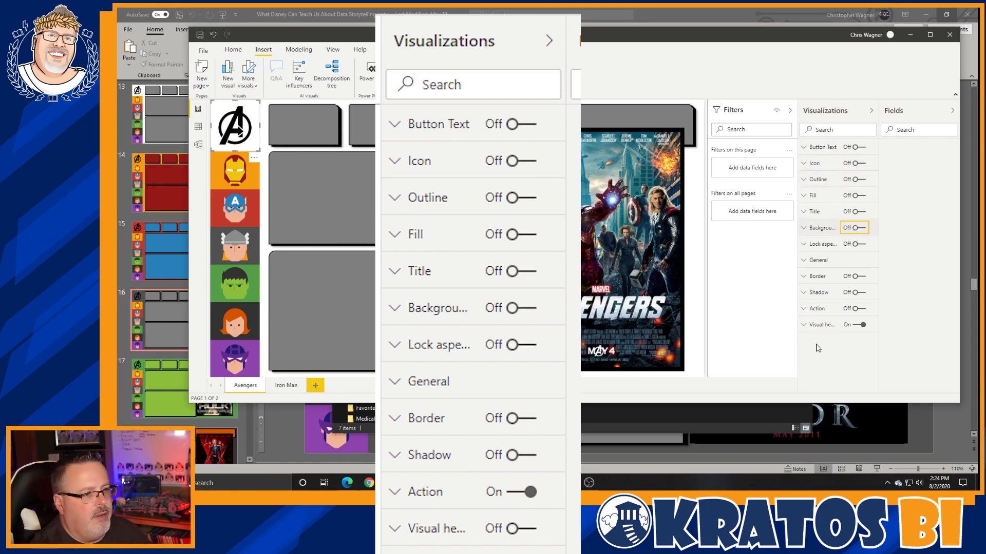
click(856, 325)
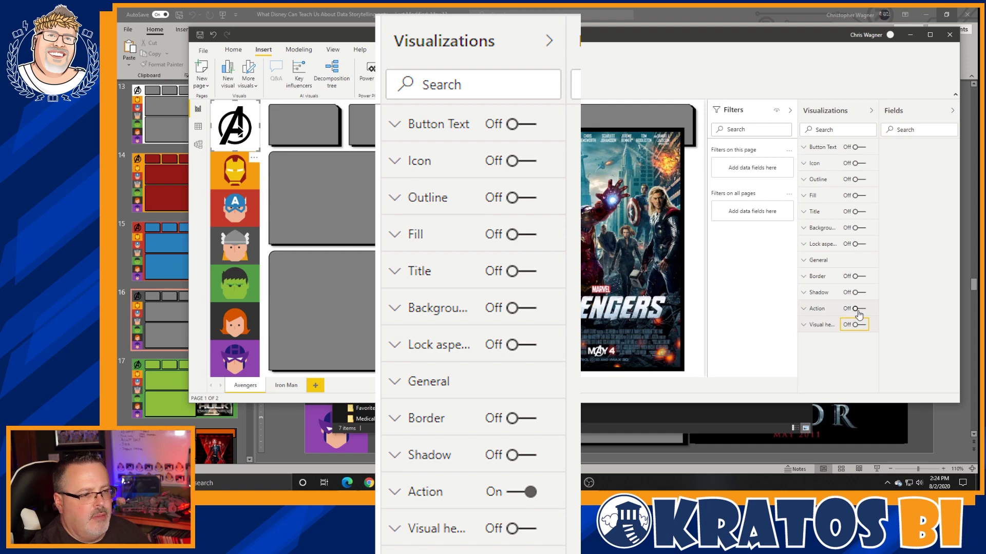
click(856, 308)
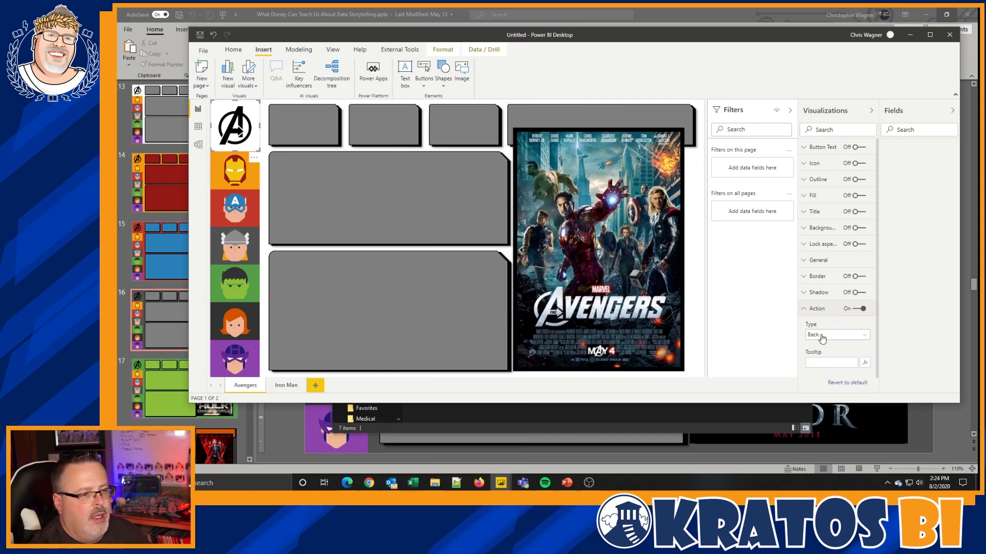
Set the logo button's action type to Page navigation and check the Iron Man and Avengers pages.
click(822, 336)
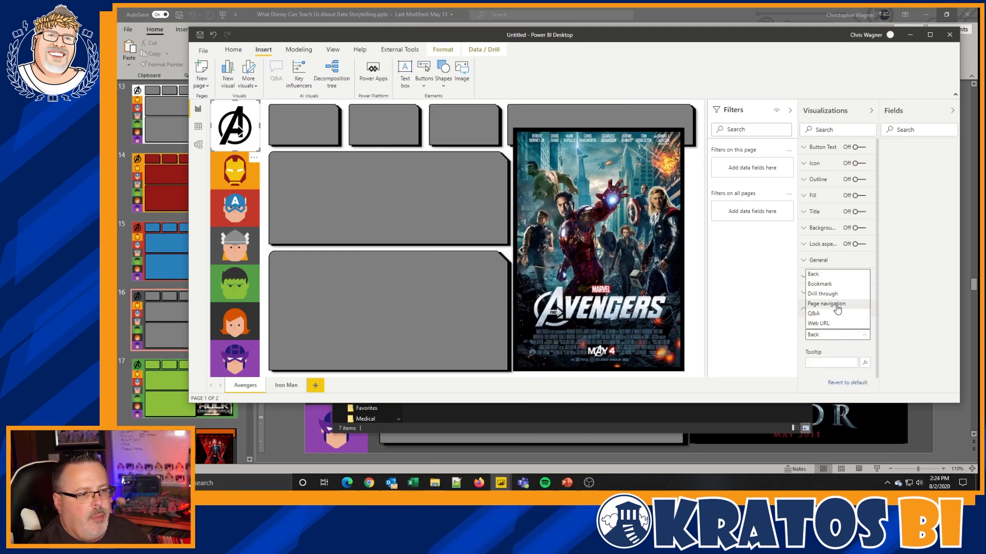
click(834, 303)
click(827, 363)
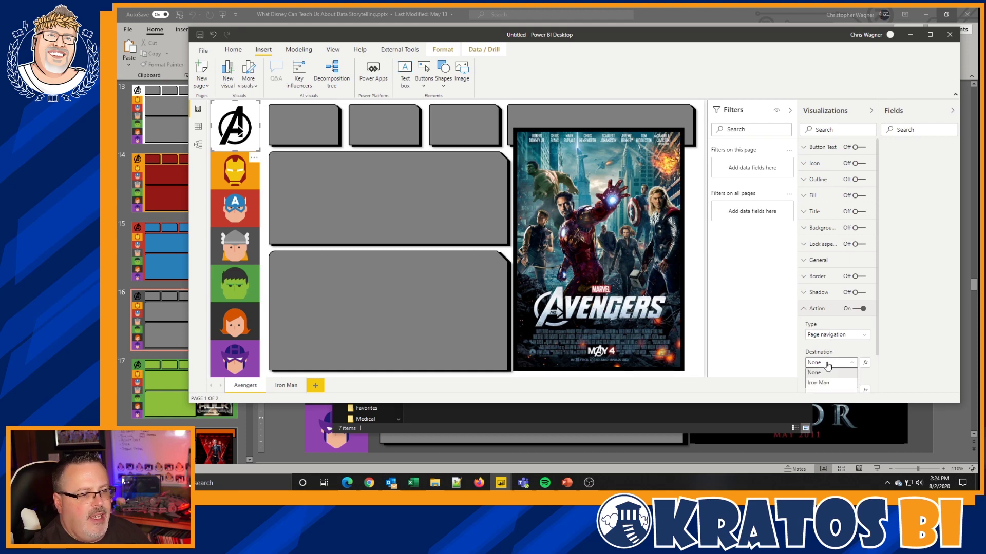
scroll(827, 363, down, 1)
click(825, 378)
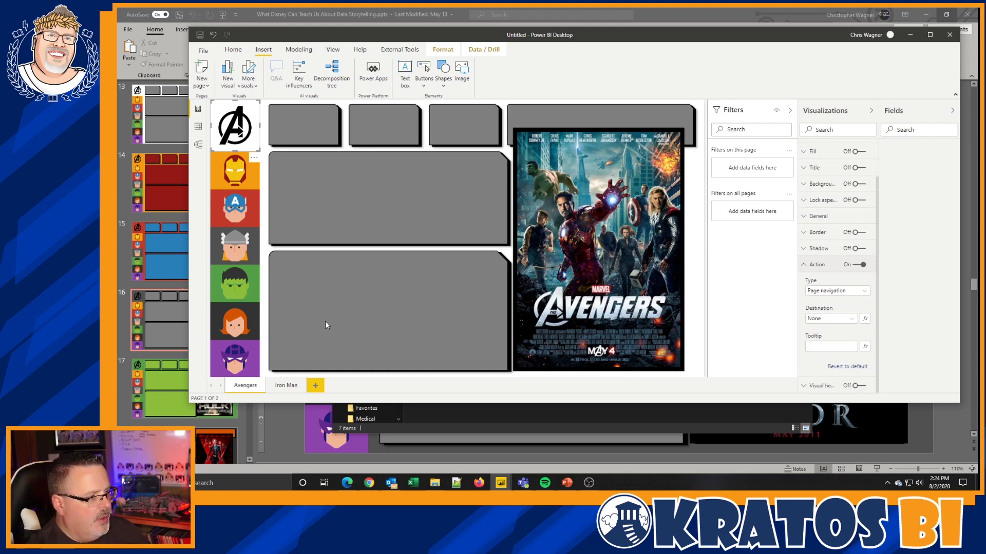
click(286, 385)
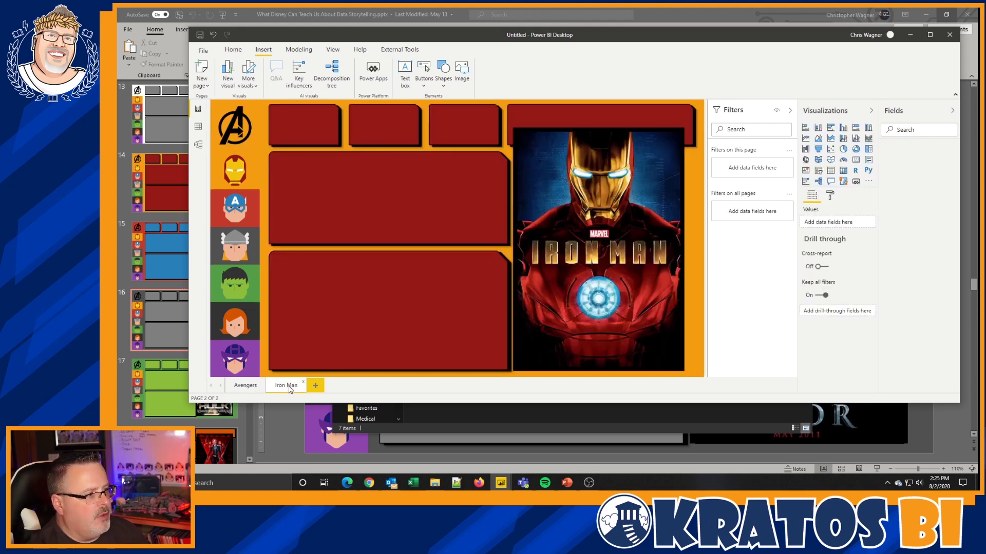
click(246, 385)
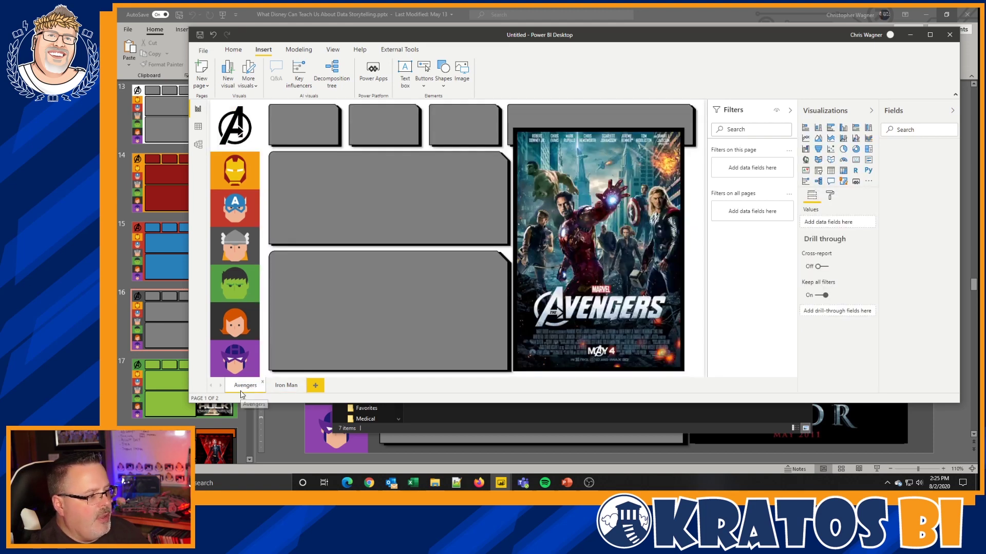
Point the Iron Man page's logo button to the Avengers page and test the link.
click(250, 144)
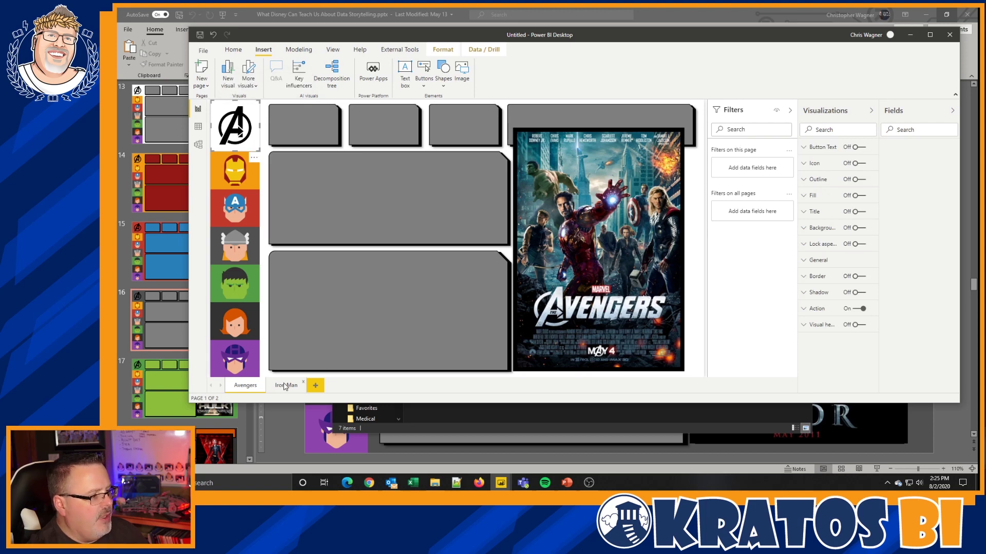
click(284, 385)
click(235, 128)
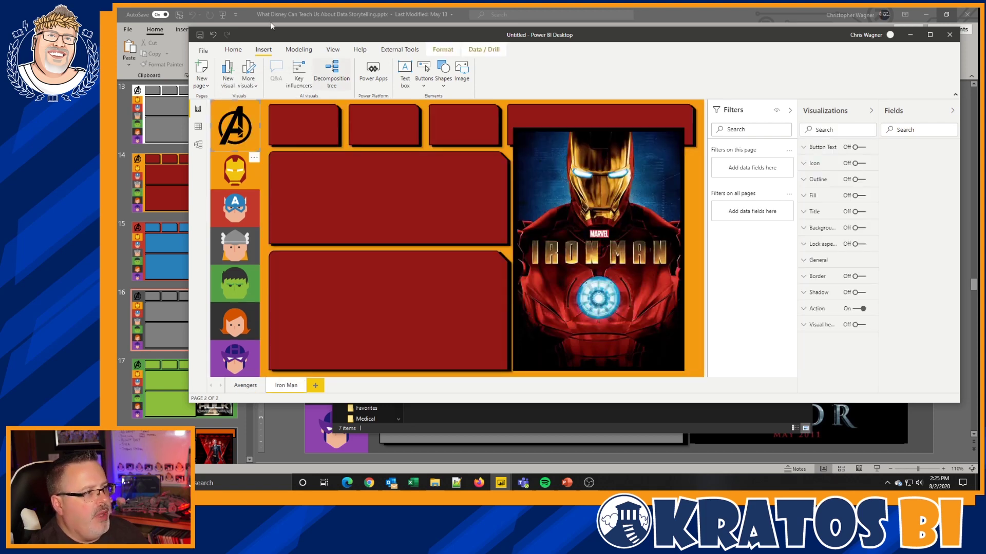
click(816, 308)
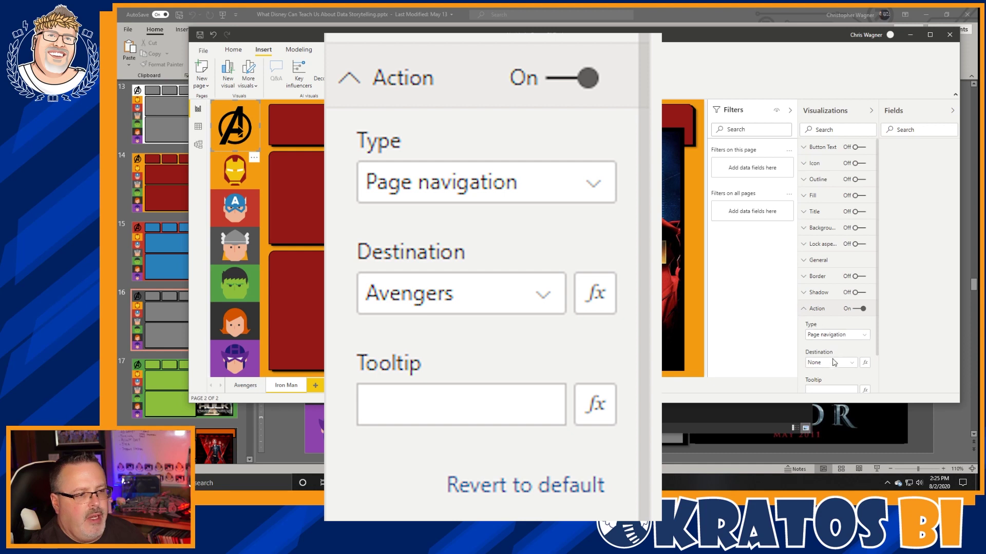
click(833, 363)
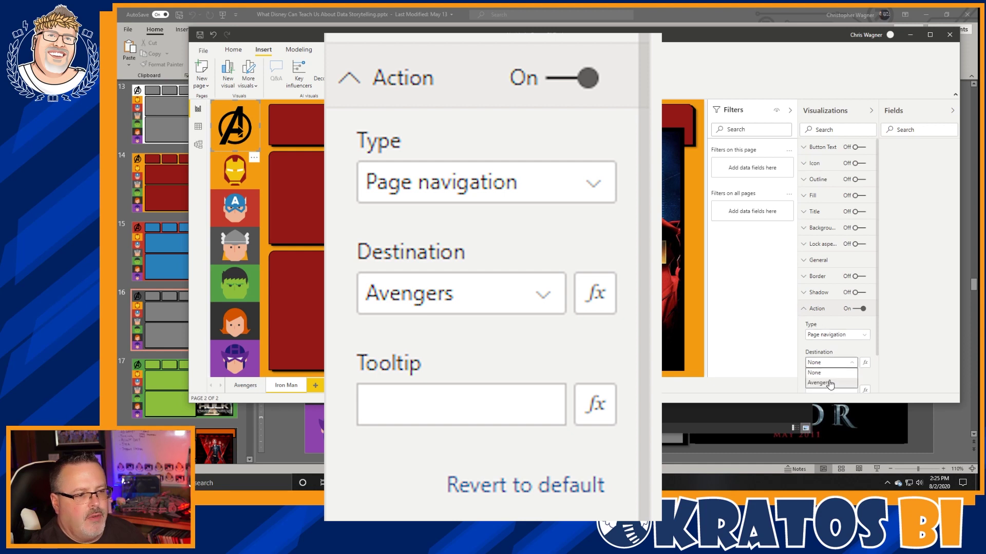
click(830, 385)
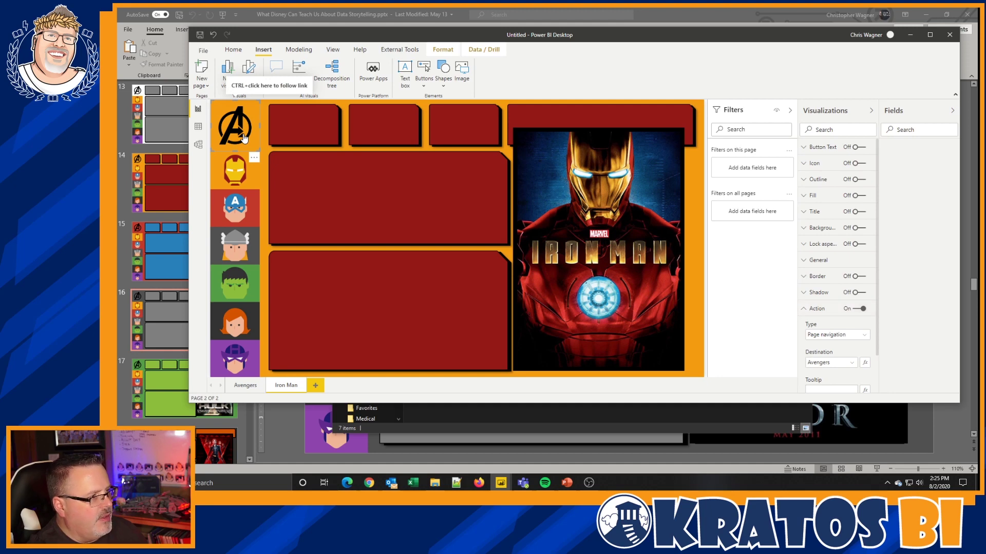
ctrl+click(245, 135)
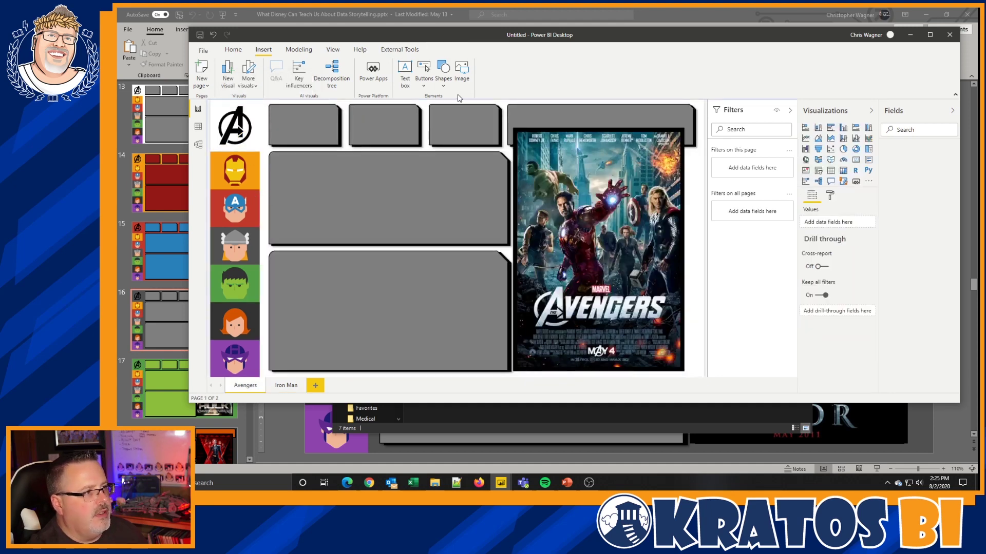
Add a transparent blank button over the Iron Man icon, with no header and Action on.
click(425, 75)
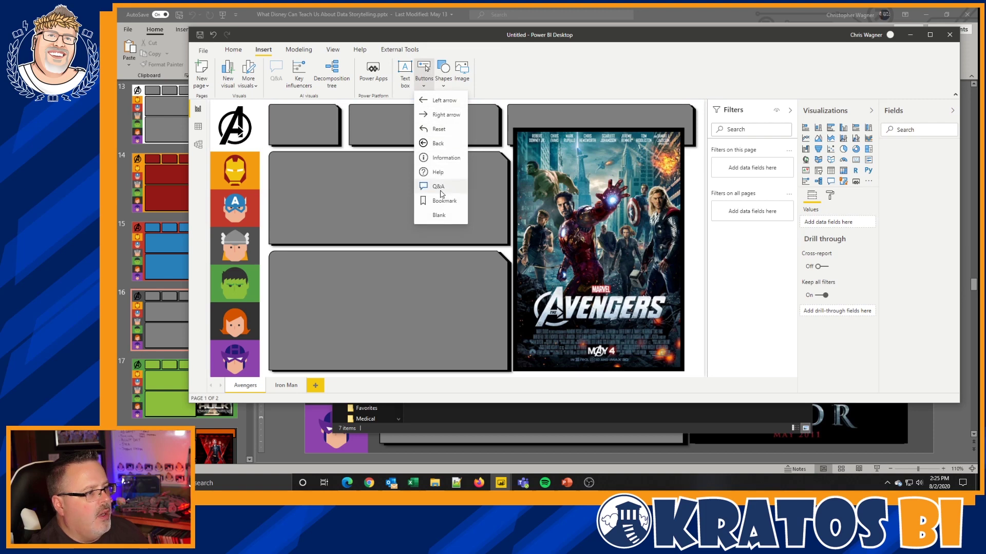
click(439, 218)
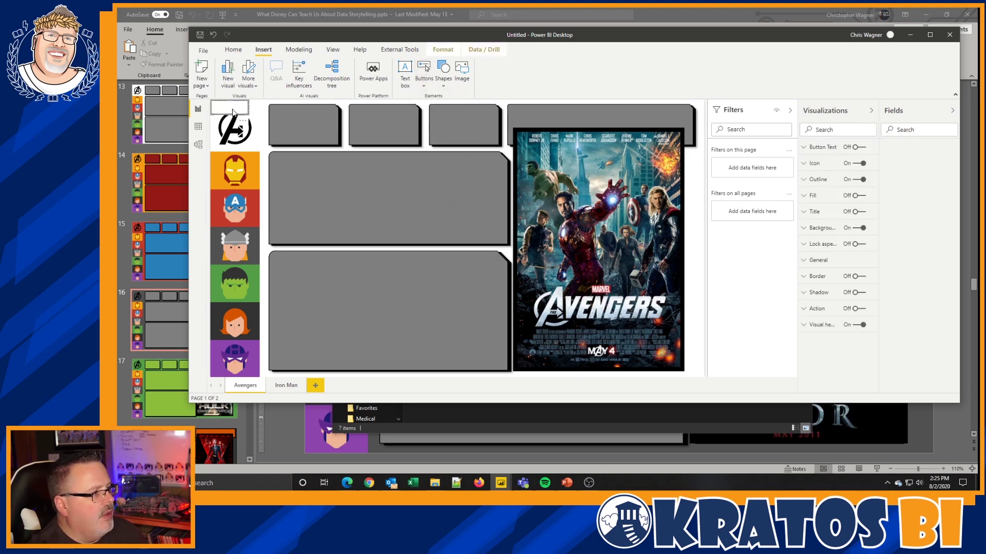
mouse_move(301, 124)
mouse_down()
mouse_move(240, 170)
mouse_move(234, 163)
mouse_move(257, 192)
mouse_up()
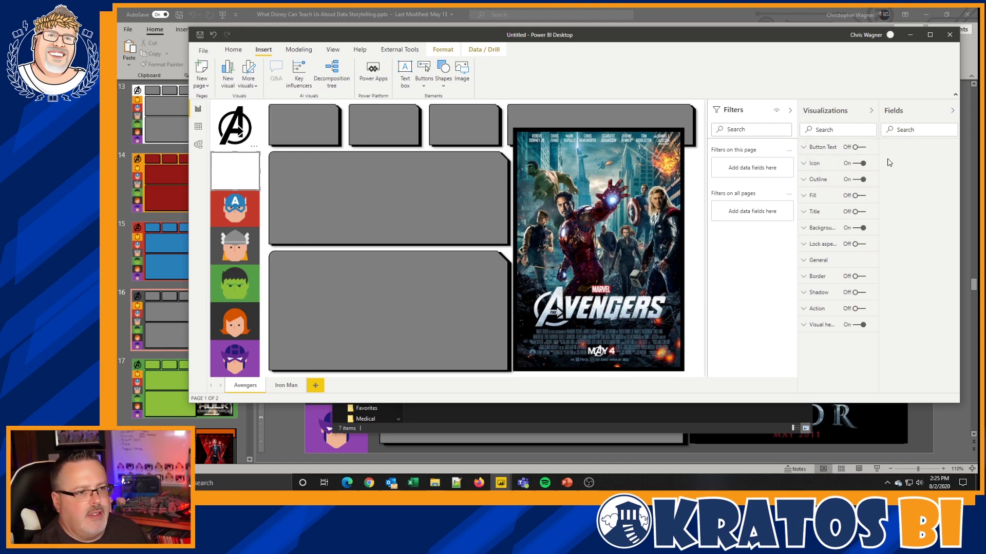
click(860, 164)
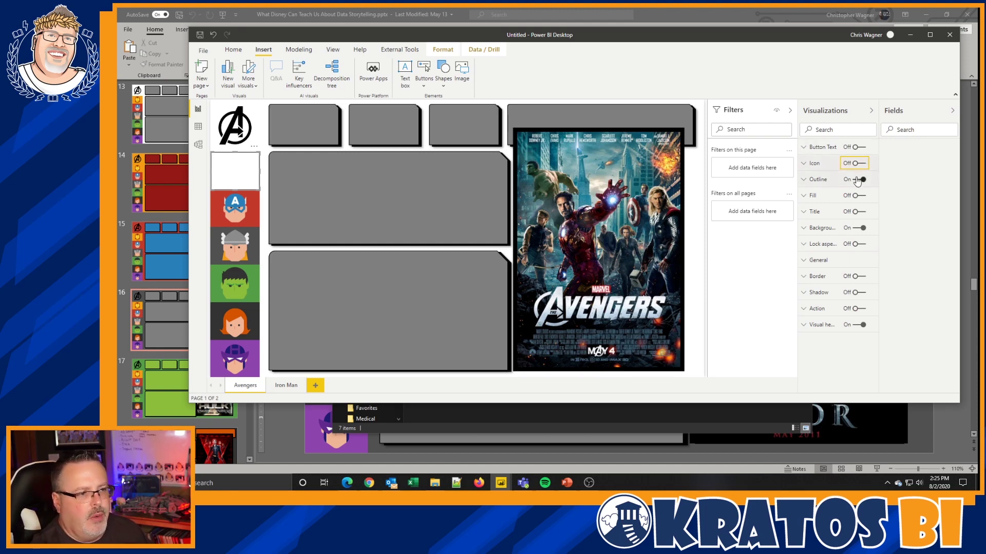
click(860, 228)
click(859, 325)
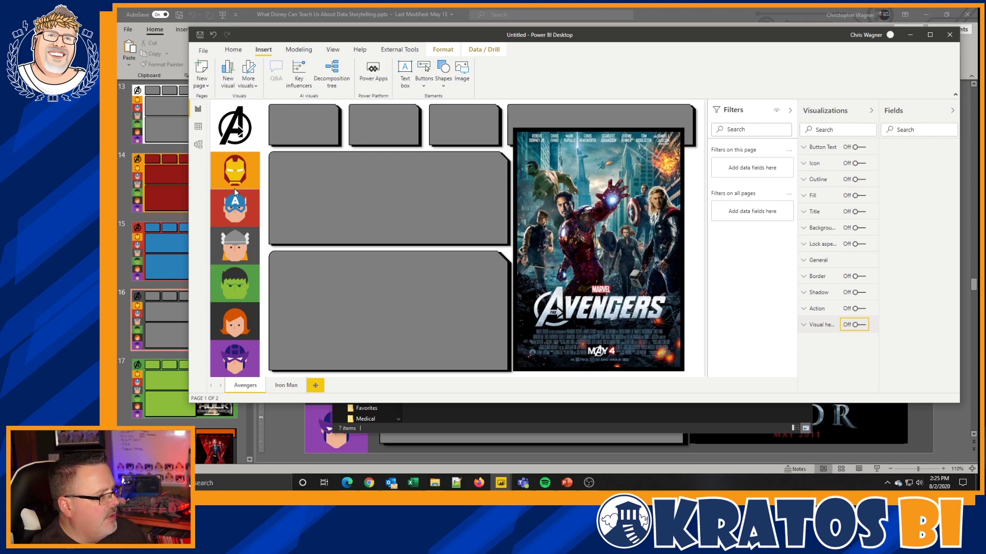
click(859, 308)
Make the Iron Man button a Page navigation action with destination Iron Man.
click(832, 338)
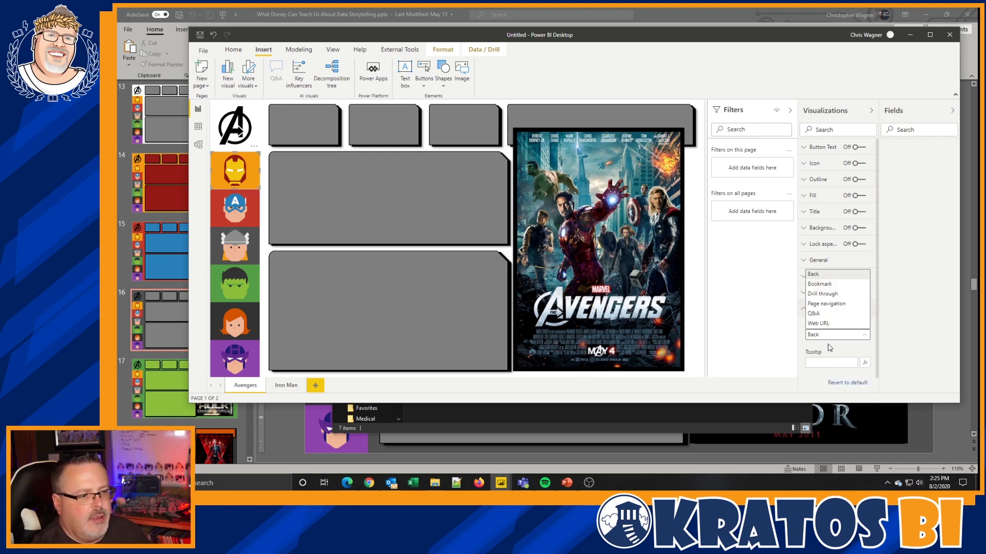
click(830, 305)
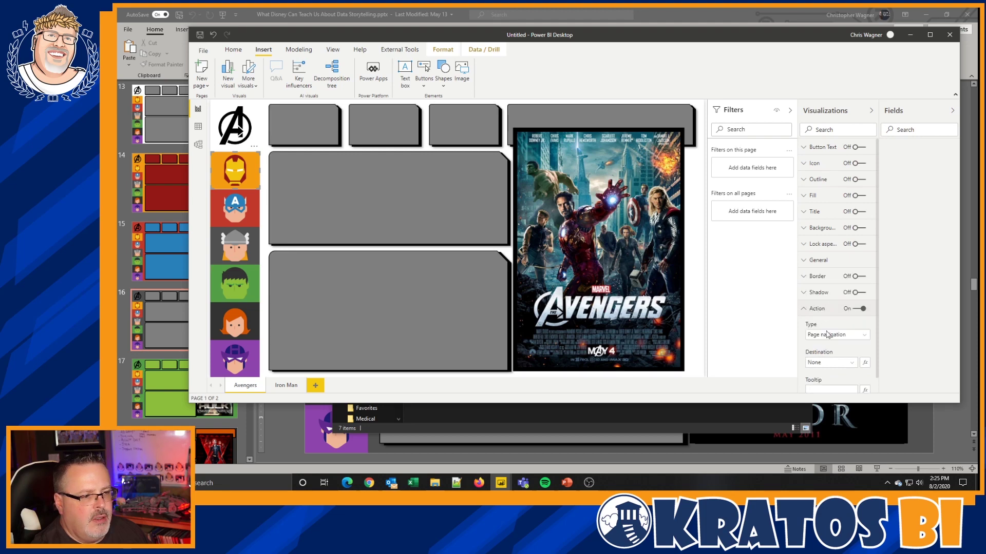
click(830, 363)
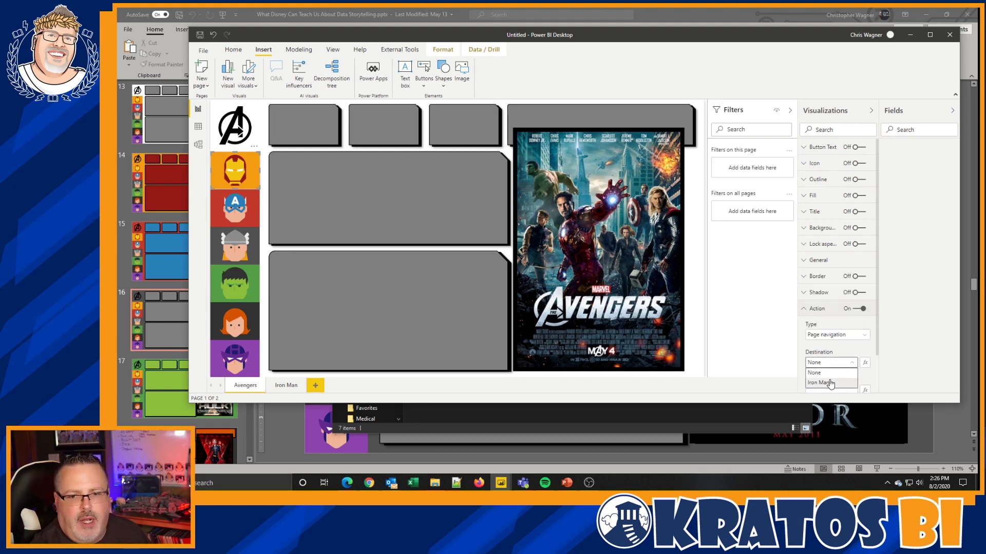
click(830, 382)
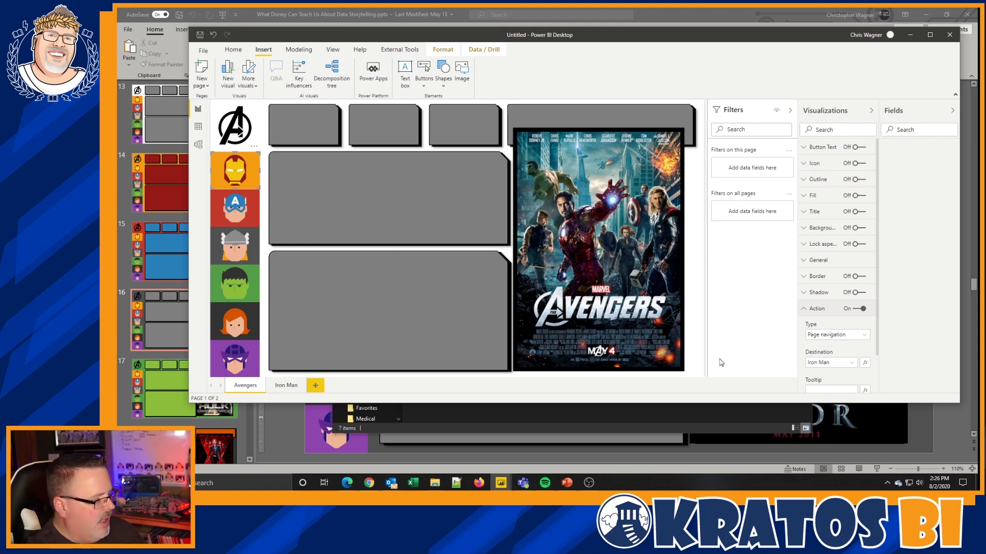
Flip between the Avengers and Iron Man pages using the tabs and logo buttons.
click(286, 385)
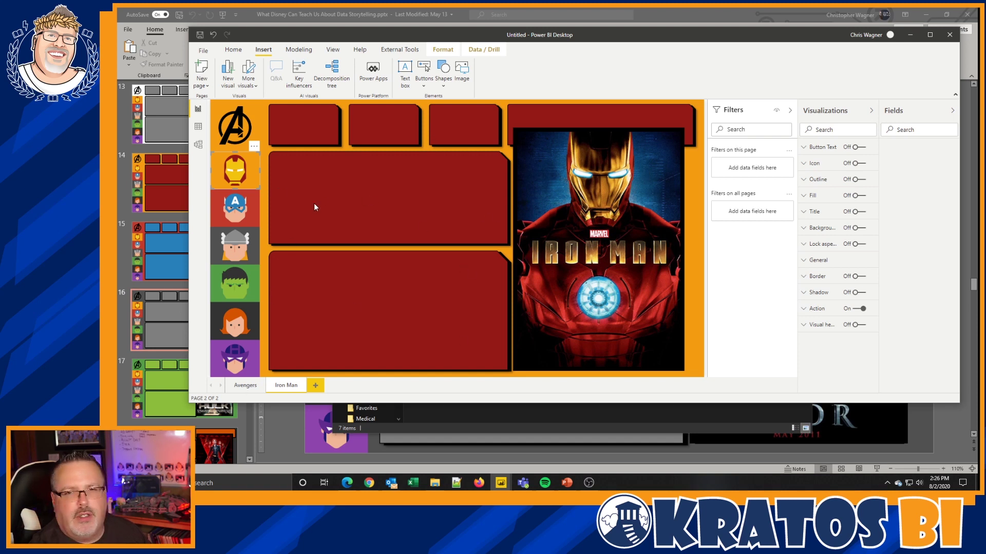
click(244, 385)
click(235, 174)
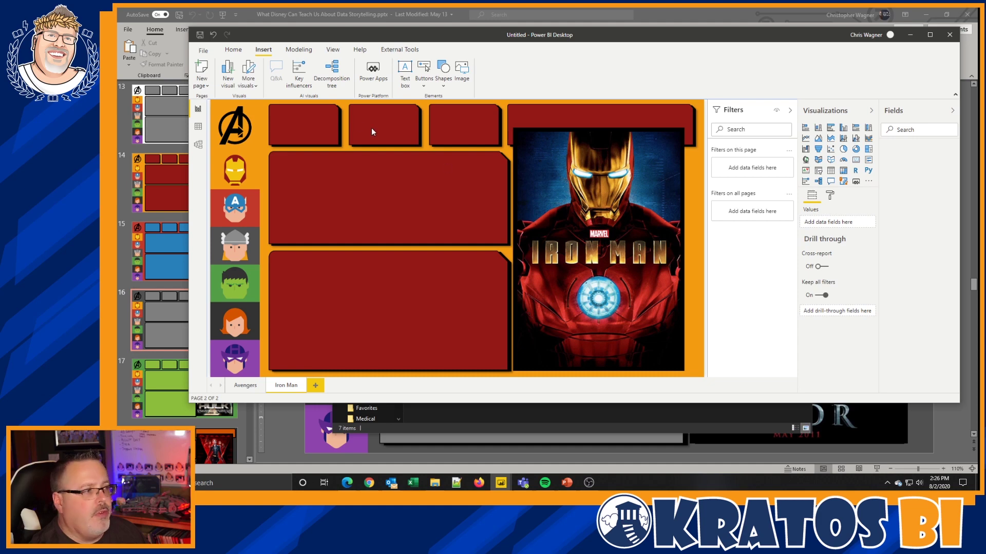
click(234, 127)
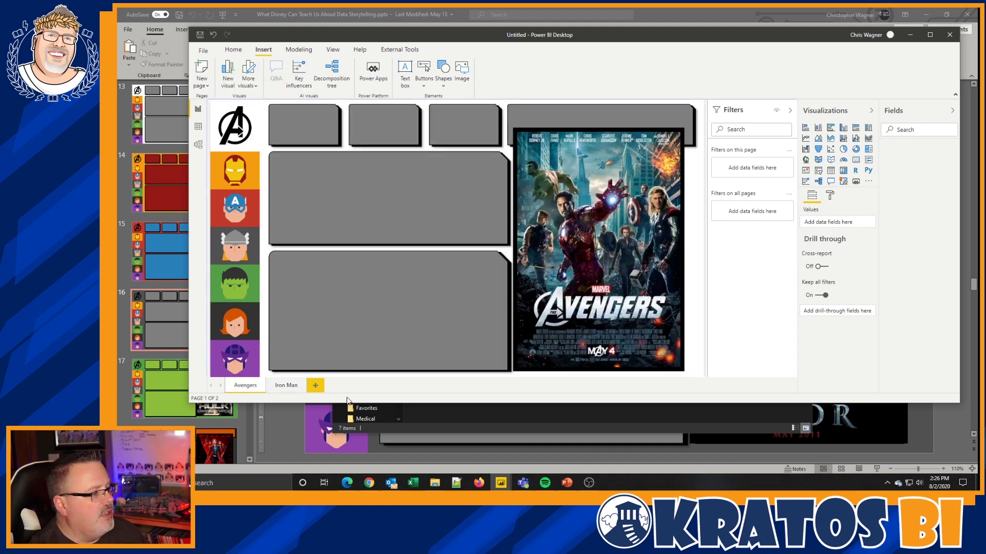
Add a new page with the CaptAmerica.png background at 0% transparency.
click(317, 387)
text(Capt Am)
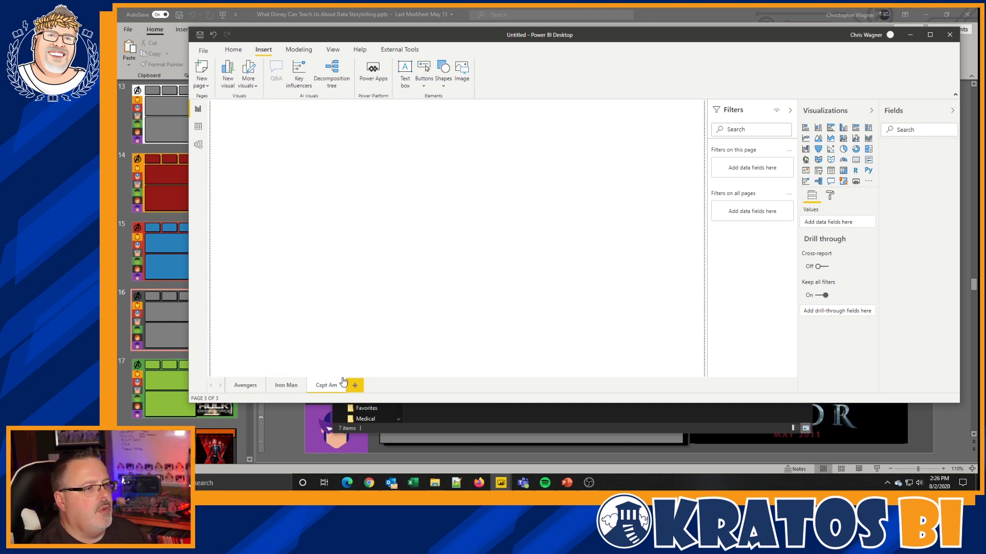
click(830, 193)
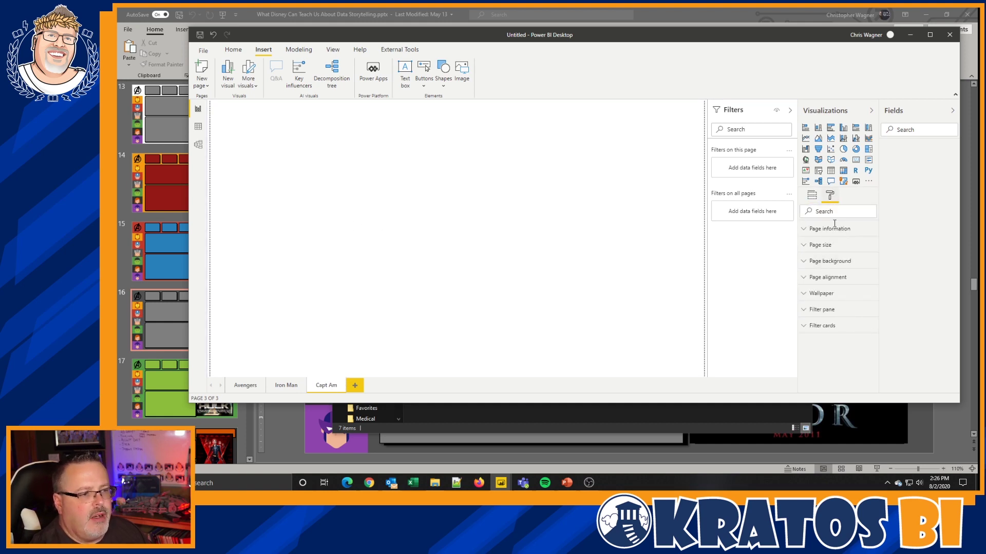
click(832, 263)
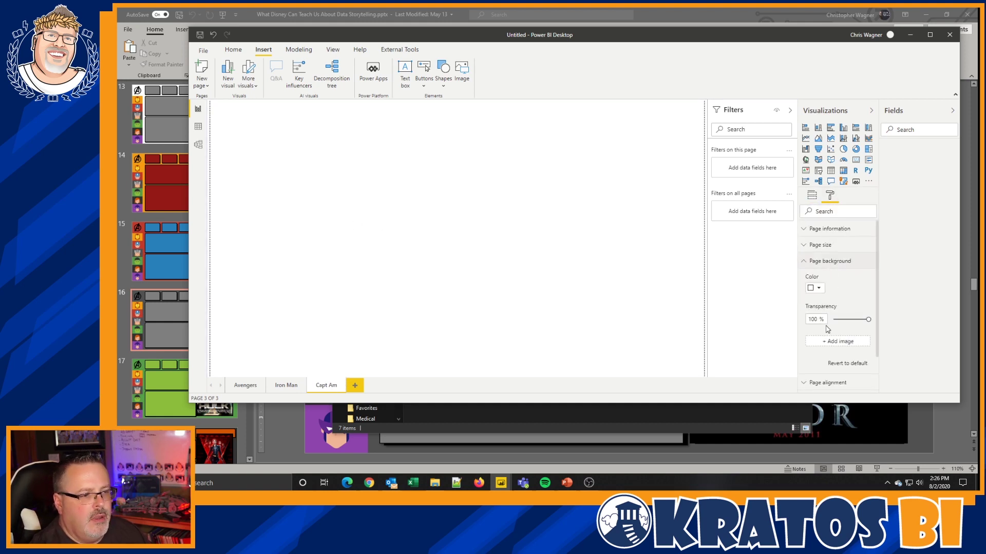
click(829, 342)
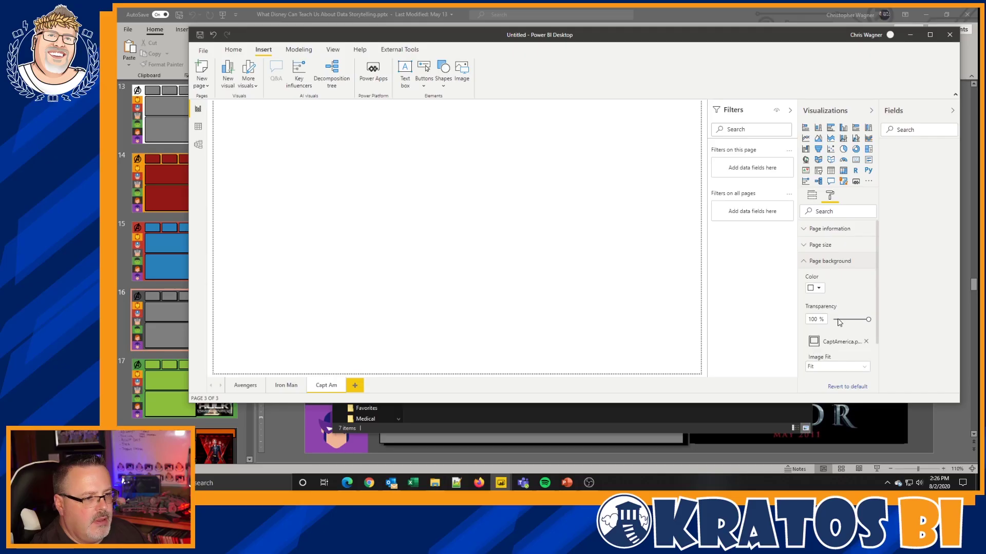
drag(868, 320, 832, 320)
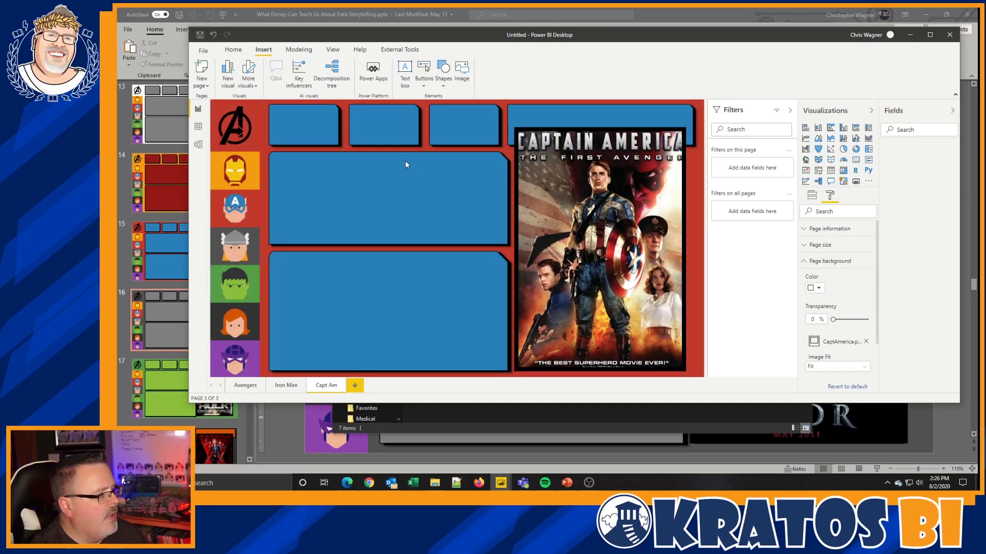
Check the Iron Man icon and Avengers logo buttons, moving through pages back to Avengers.
click(335, 361)
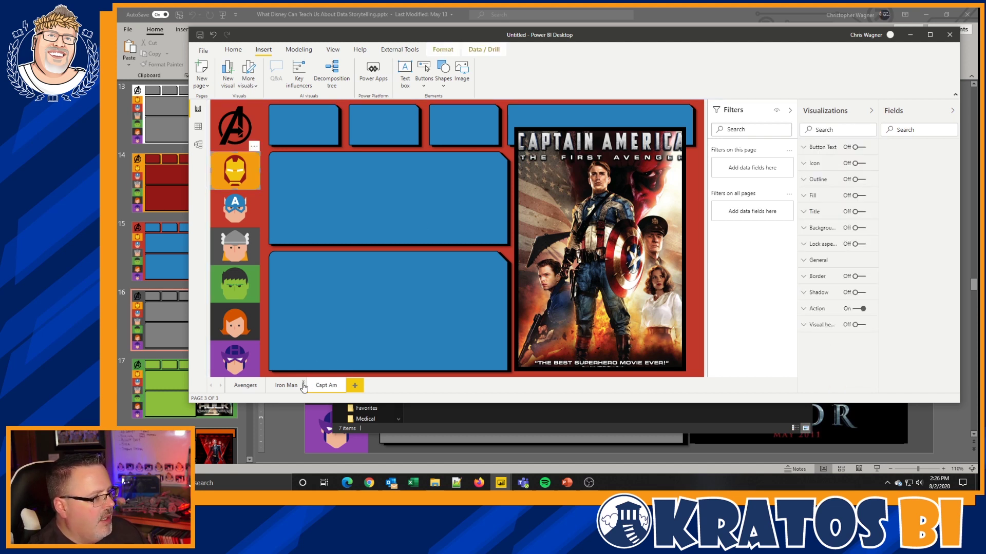
click(286, 385)
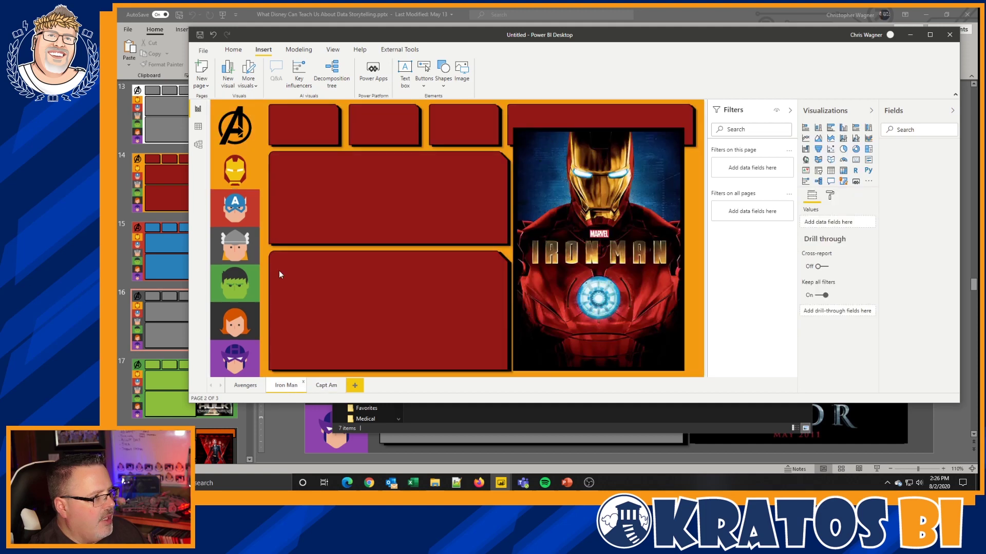
click(227, 133)
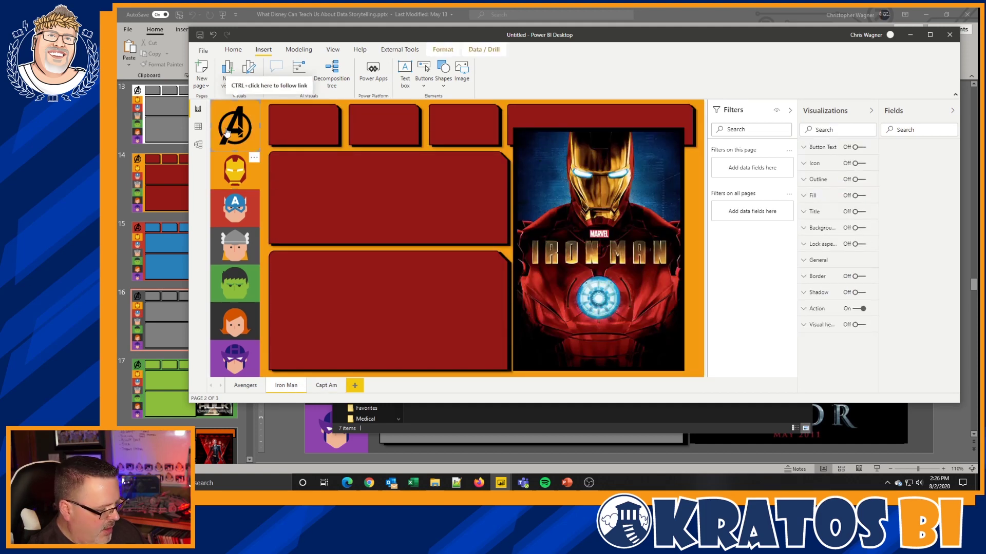
click(326, 385)
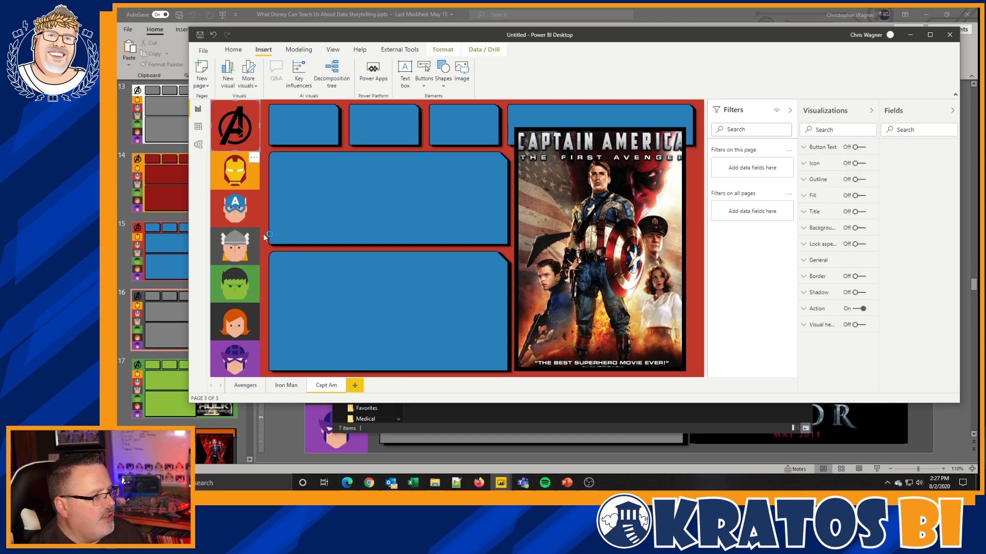
click(246, 386)
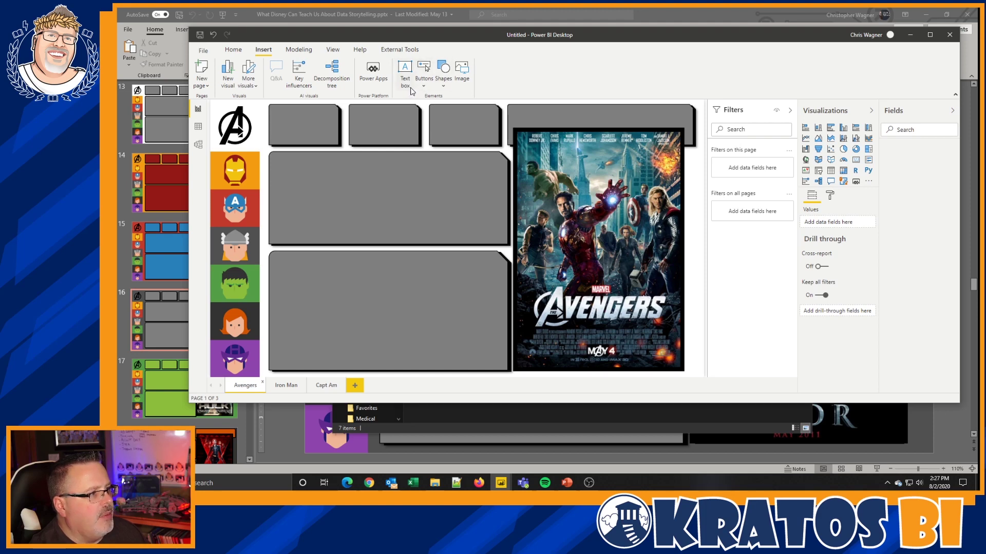
Place a blank button over the Captain America icon on the Avengers page.
click(423, 86)
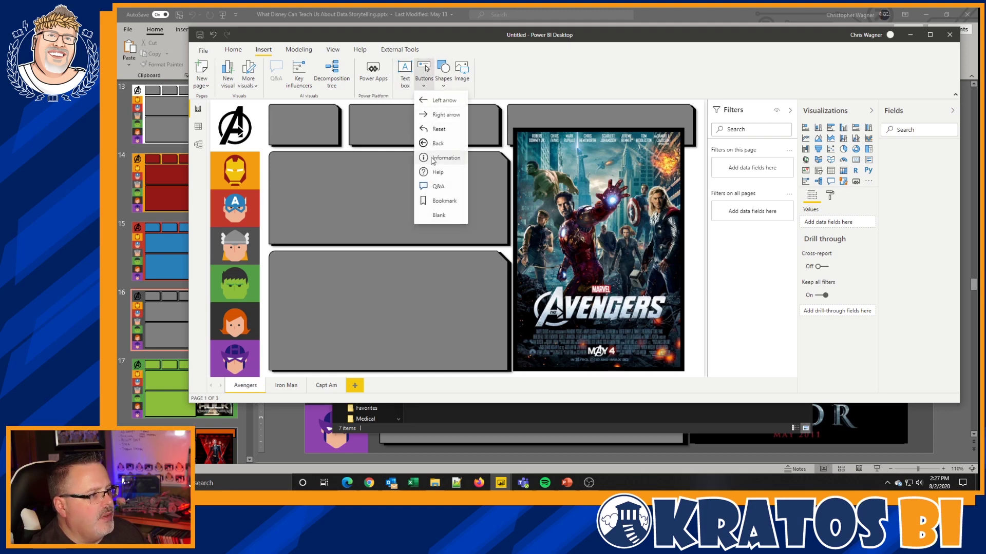
click(435, 217)
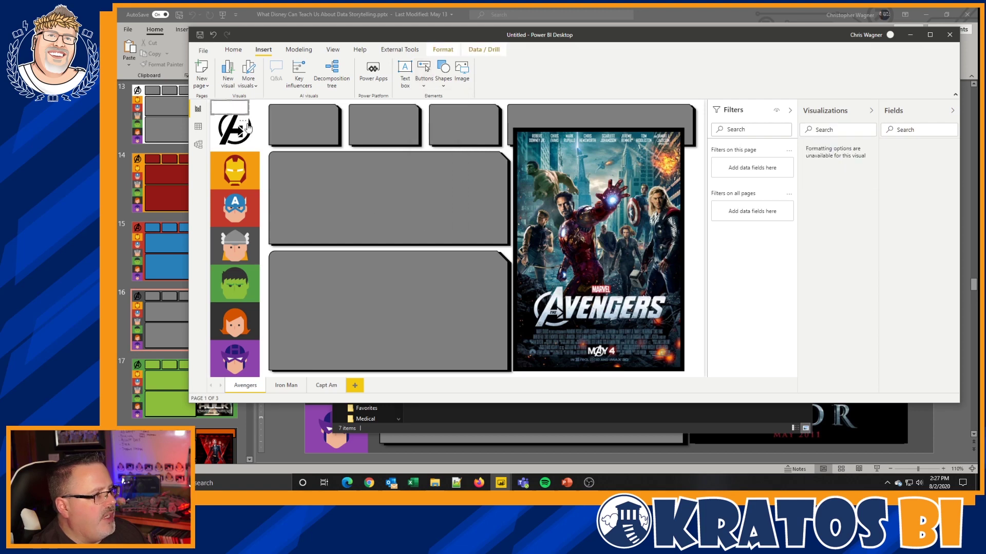
drag(240, 112, 233, 198)
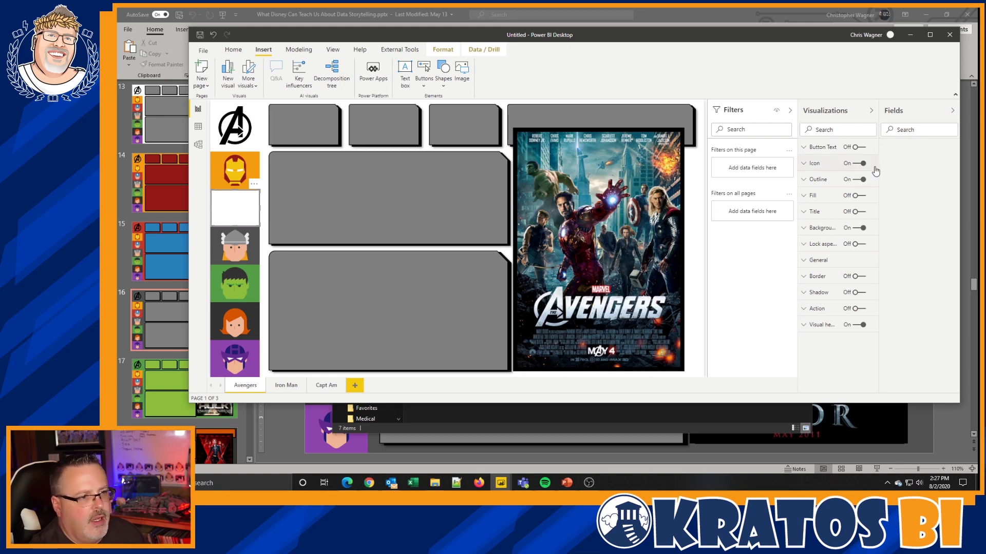
Turn off the button's background and set it to navigate to the Capt Am page.
click(857, 229)
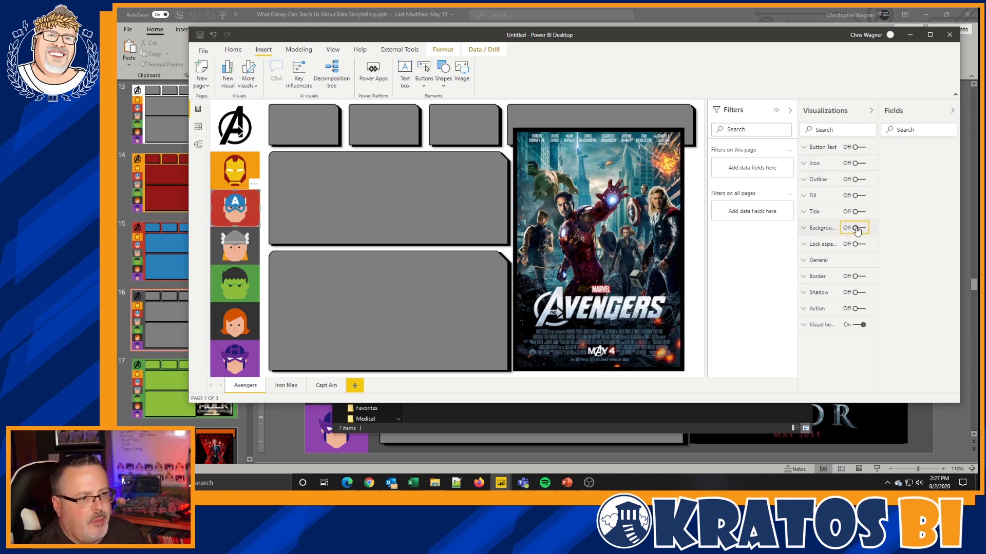
click(821, 309)
click(859, 309)
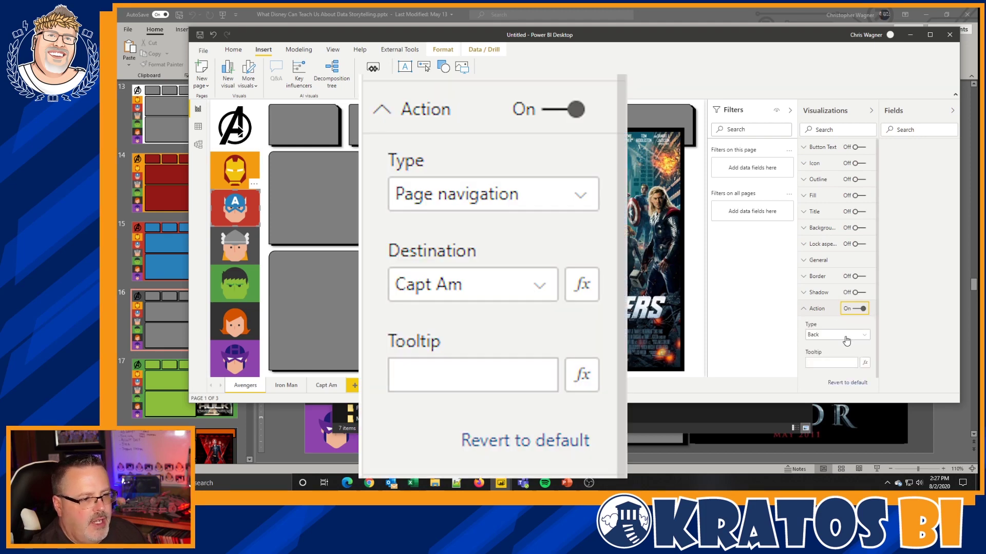
click(846, 336)
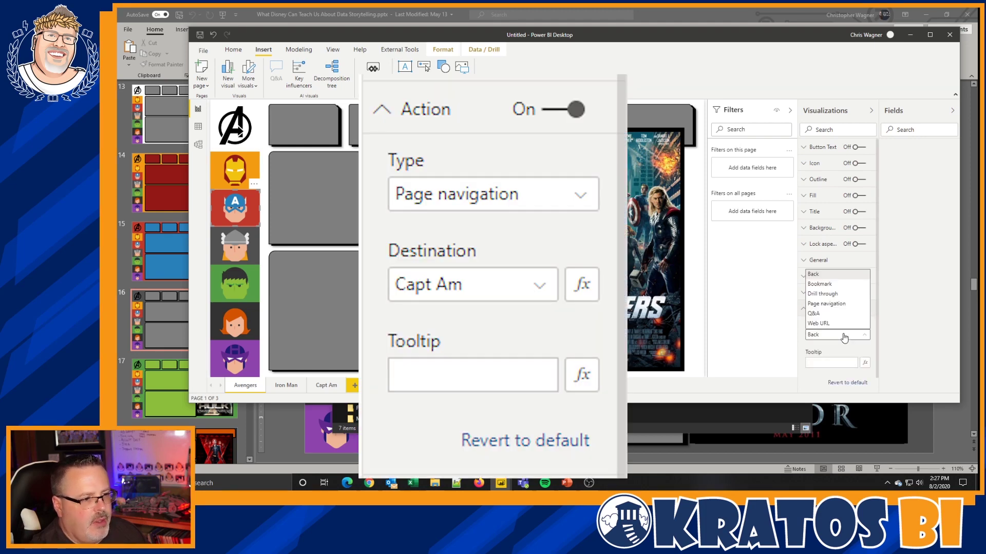
click(837, 306)
click(836, 364)
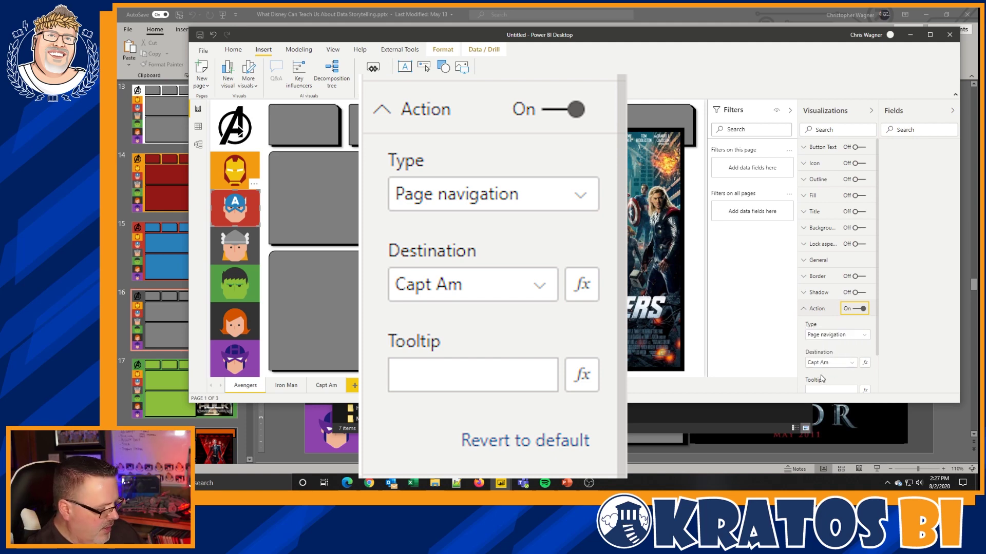
click(286, 385)
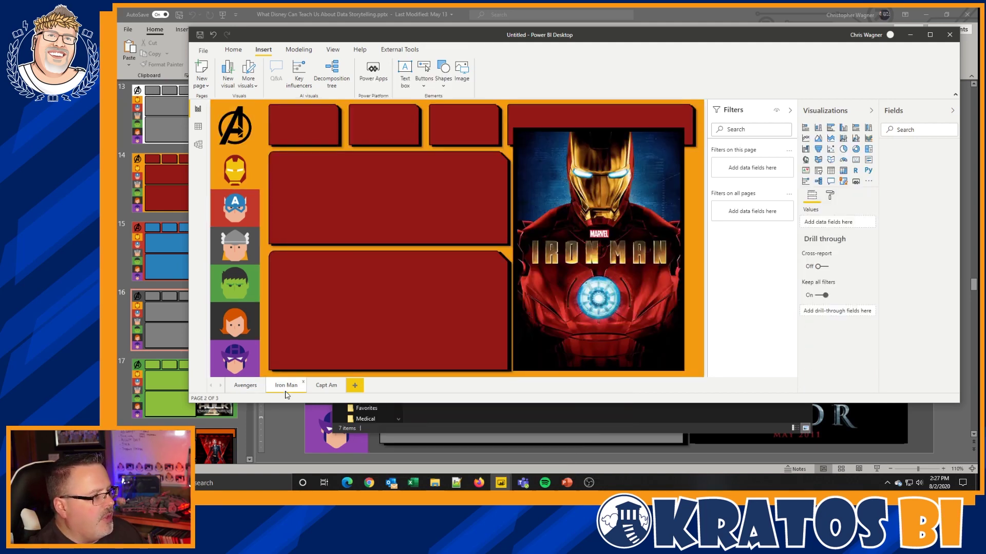
Follow the Iron Man, Captain America and Avengers icons between pages, ending on Avengers.
click(327, 386)
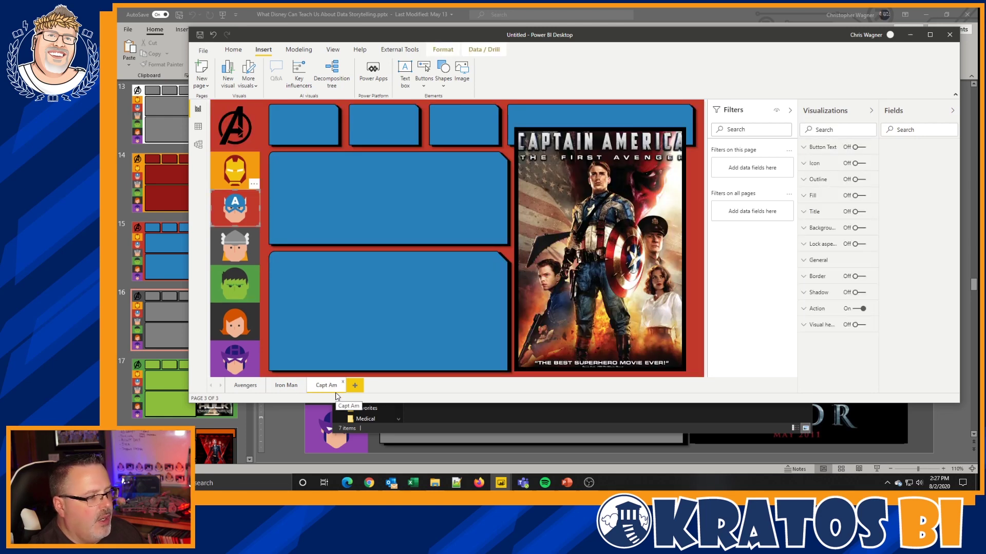
ctrl+click(239, 169)
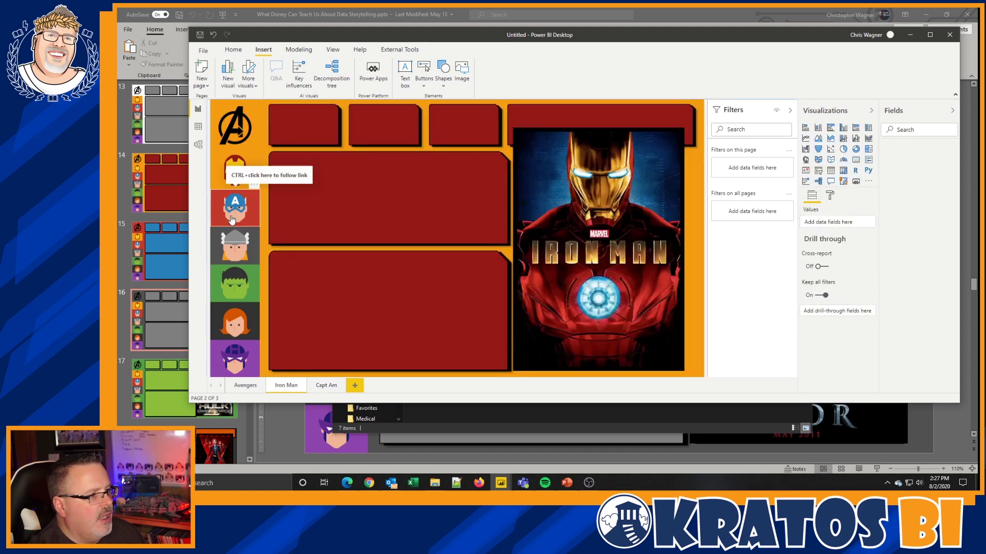
ctrl+click(235, 208)
ctrl+click(245, 145)
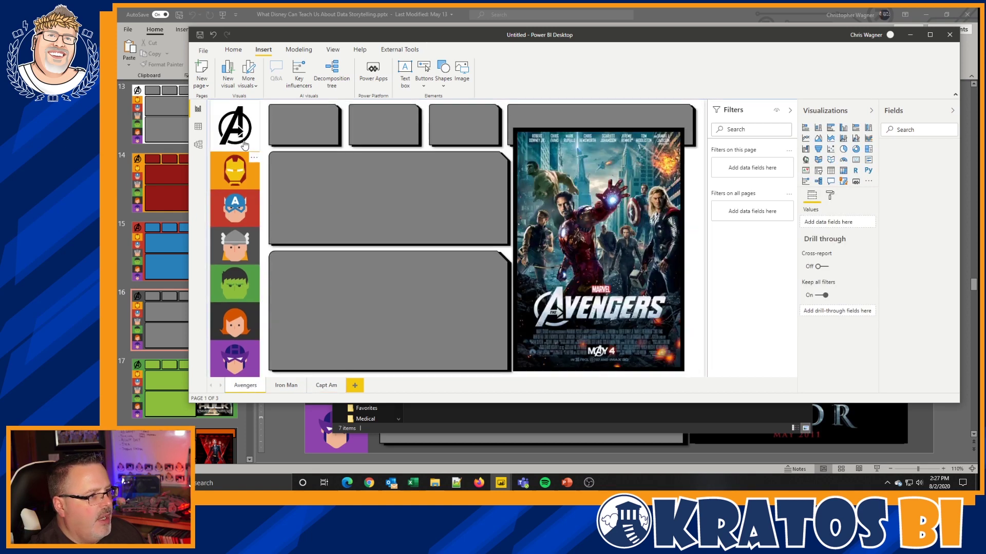
ctrl+click(234, 208)
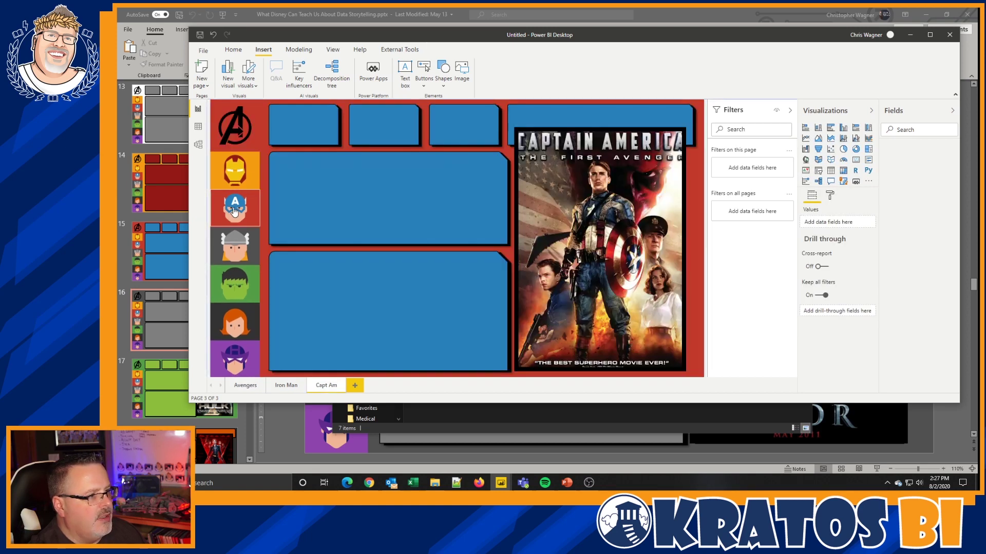
ctrl+click(241, 133)
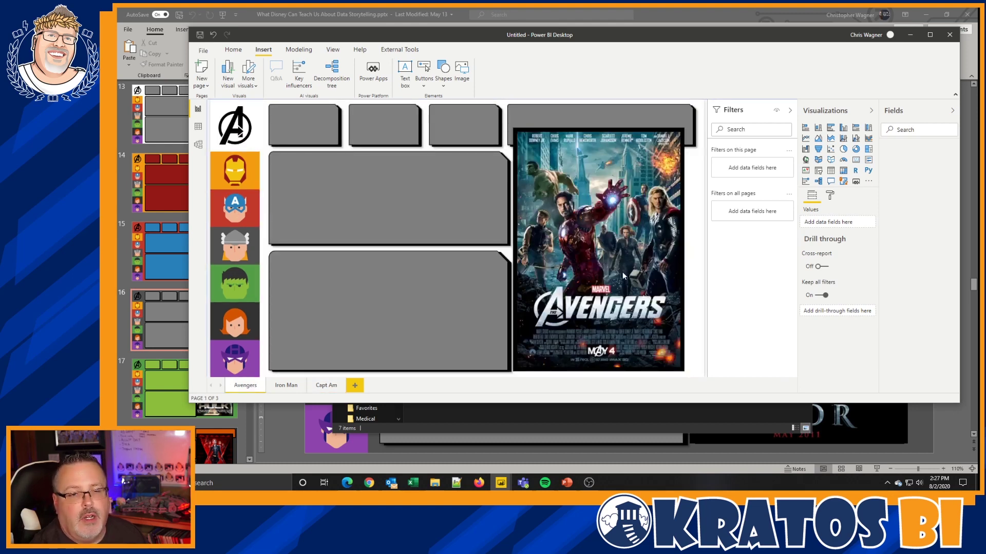